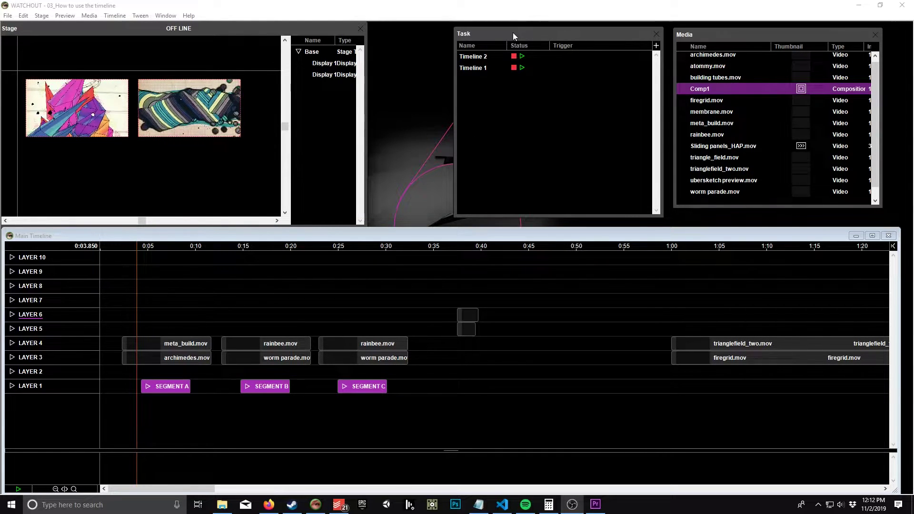
Step: Reposition the Task window and scrub the Main Timeline playhead across the segments, ending at 0:04.250 near the start of Segment A
drag(513, 33, 522, 27)
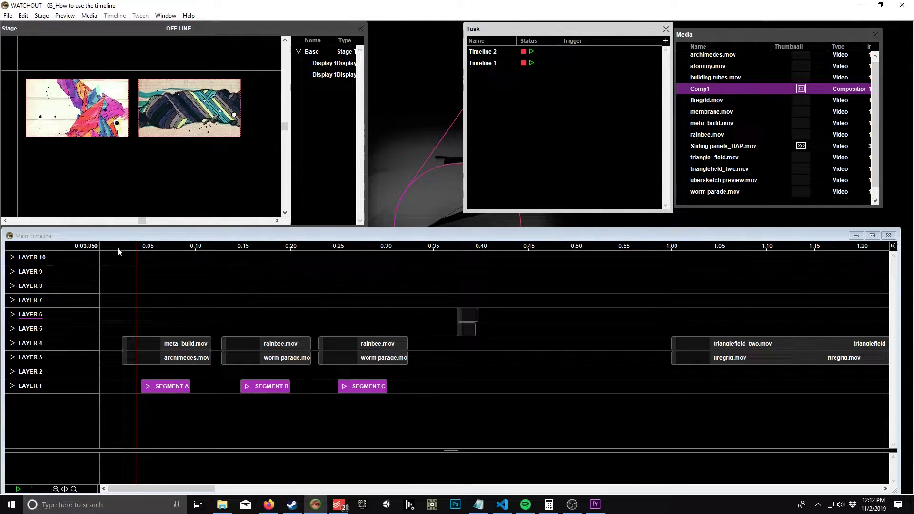
click(145, 240)
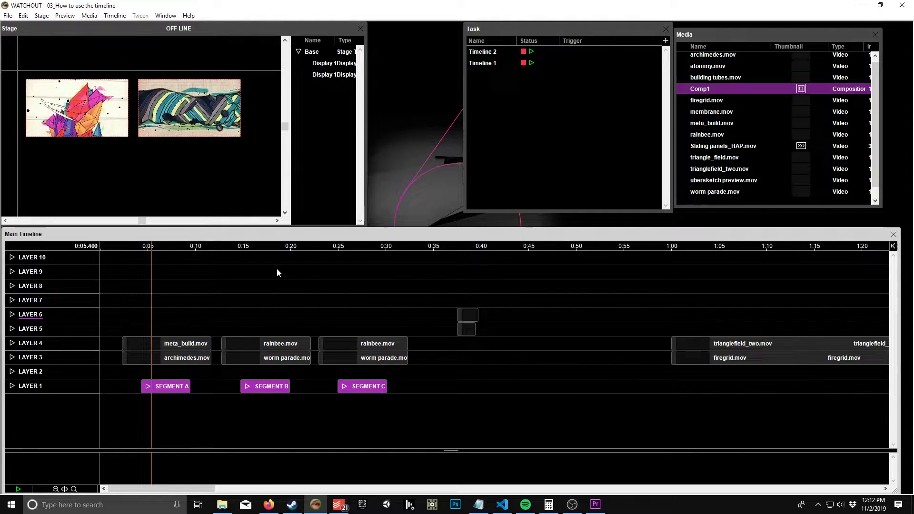
click(148, 249)
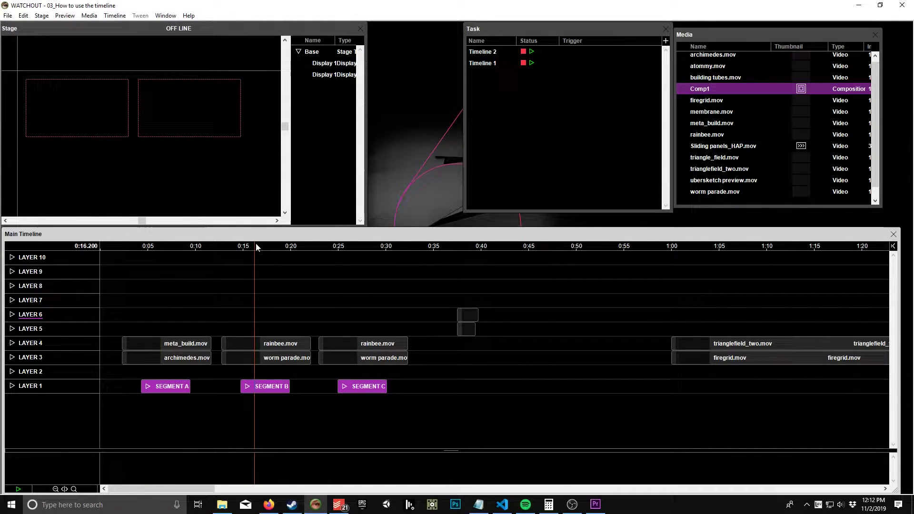
click(370, 246)
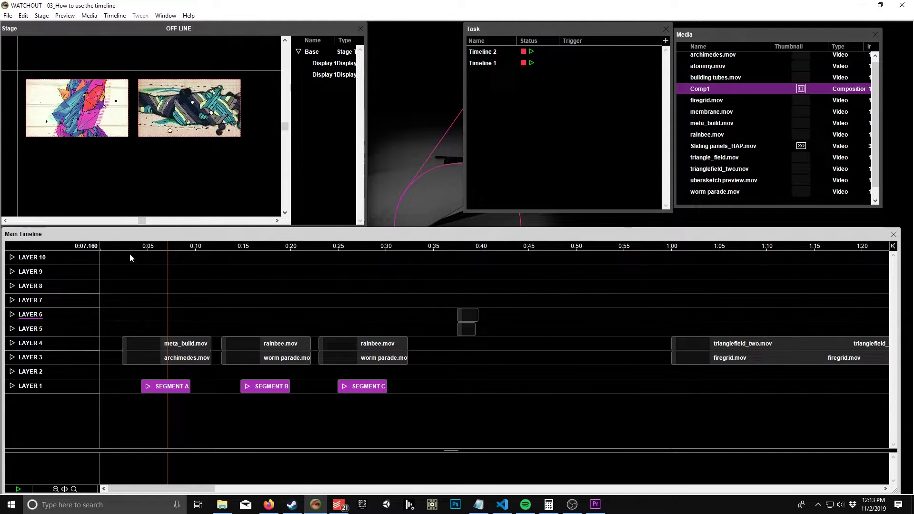
click(141, 247)
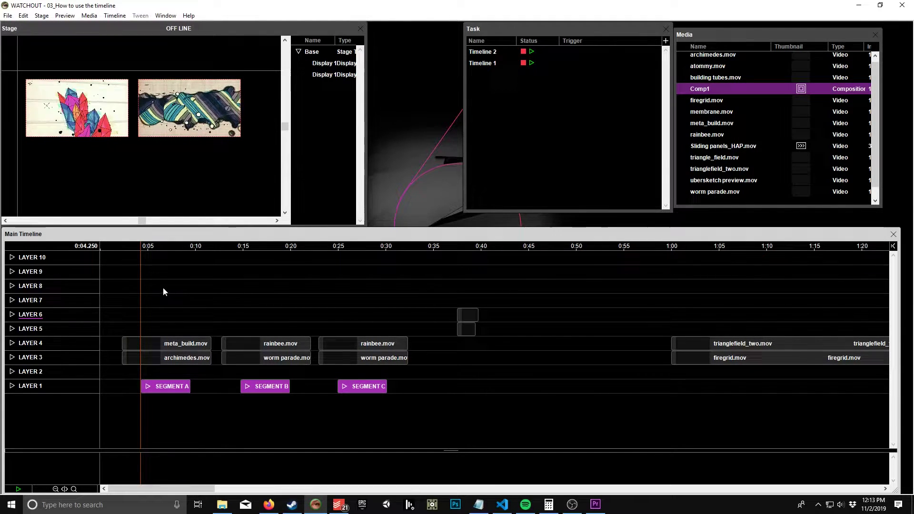
Step: Move the Layer 5 clip to about 0:05 on the Main Timeline, above Segment A, and set the playhead to 0:06.550
click(465, 333)
drag(467, 333, 161, 333)
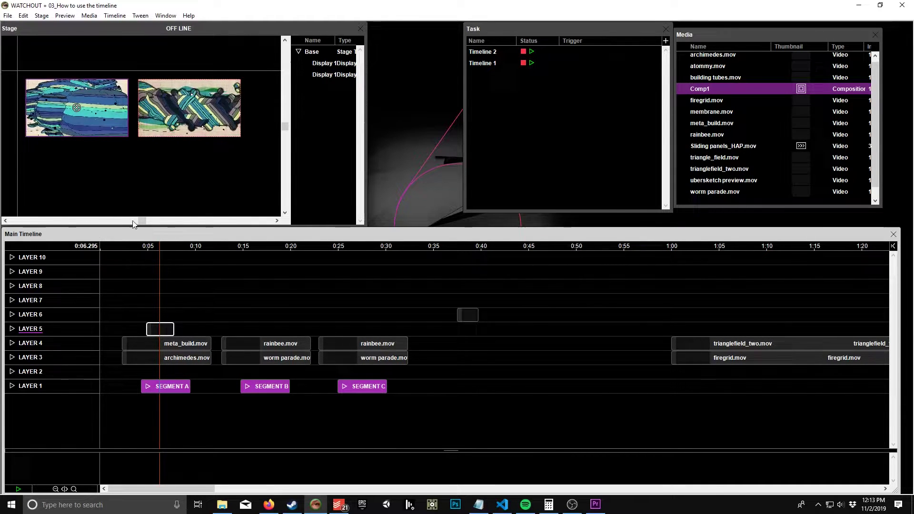
click(163, 248)
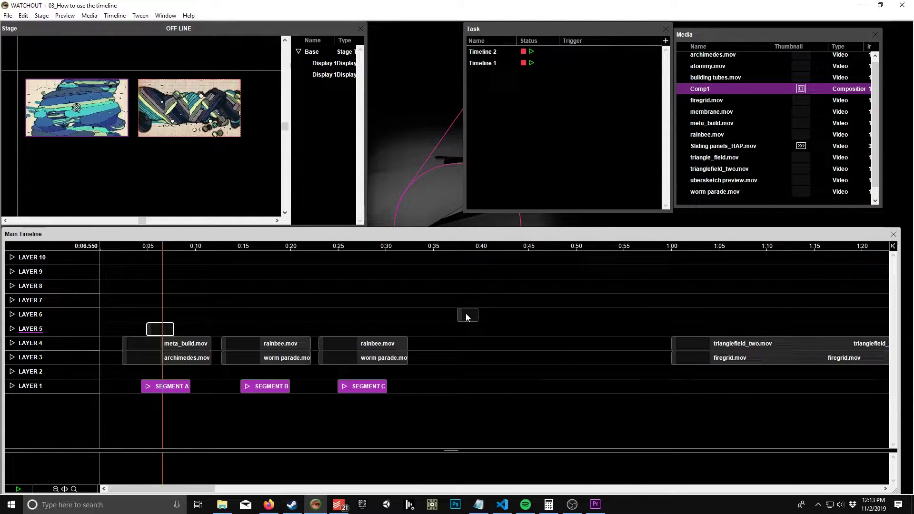
Step: Move the Layer 6 clip to about 0:07 on the Main Timeline so it overlaps the end of the Layer 5 clip
drag(466, 314, 190, 316)
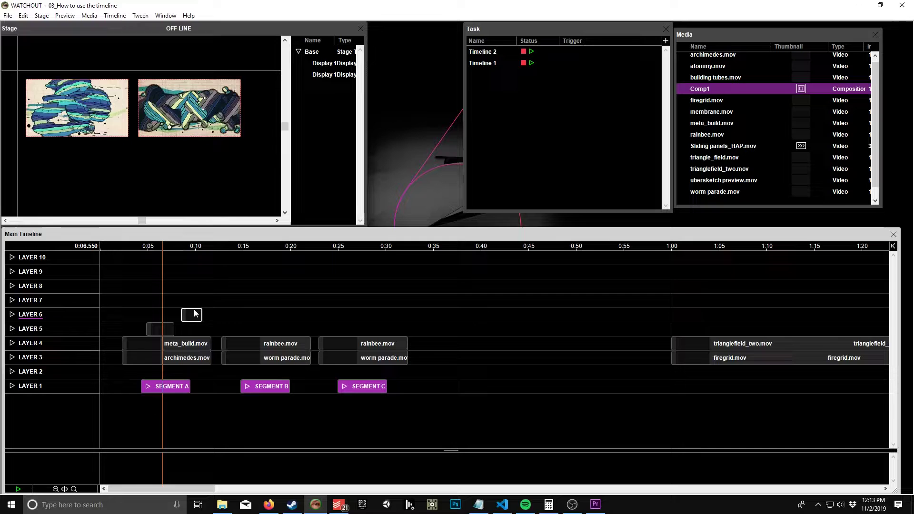
drag(192, 315, 181, 313)
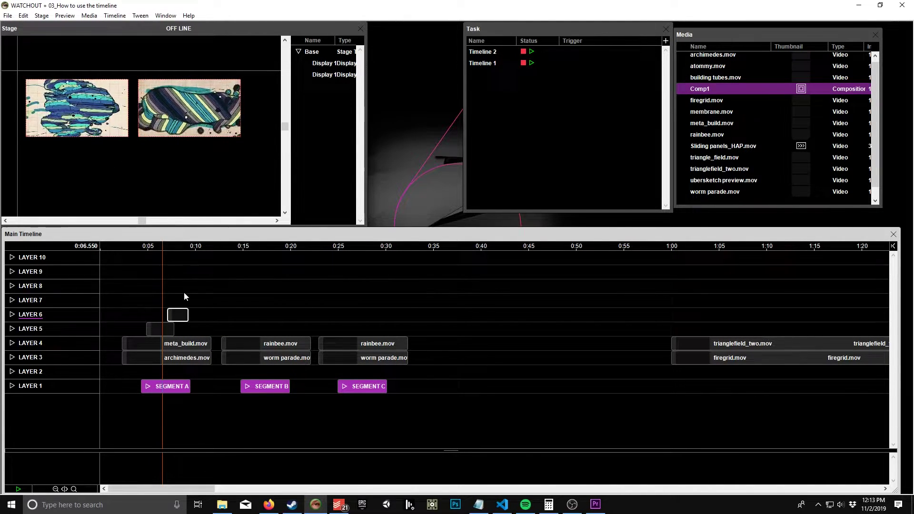
key(Left)
drag(176, 323, 175, 323)
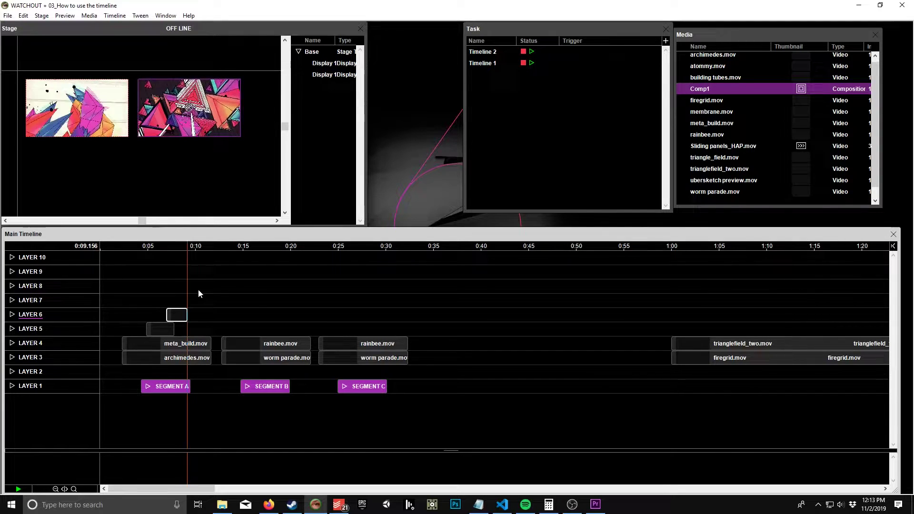
Step: Return the Main Timeline playhead to 0:04.150, just before Segment A, and clear the clip selection
click(146, 256)
drag(146, 252, 140, 251)
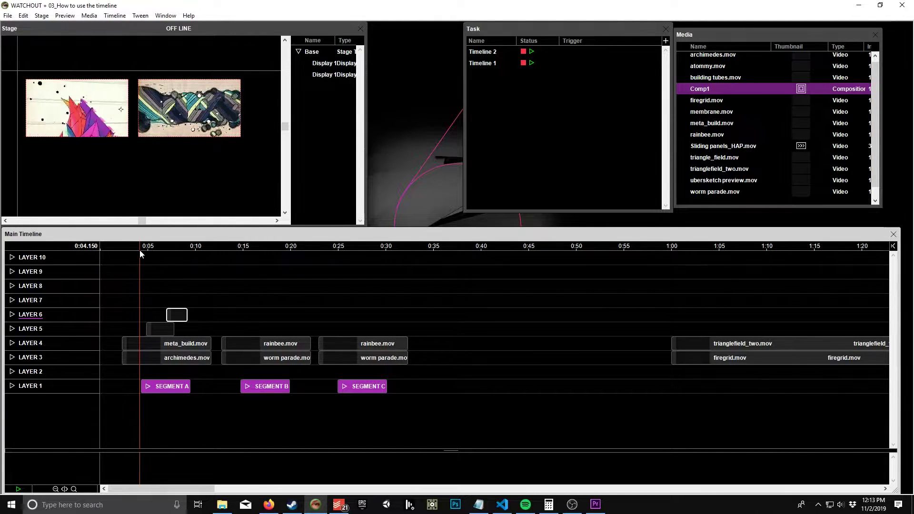
click(206, 307)
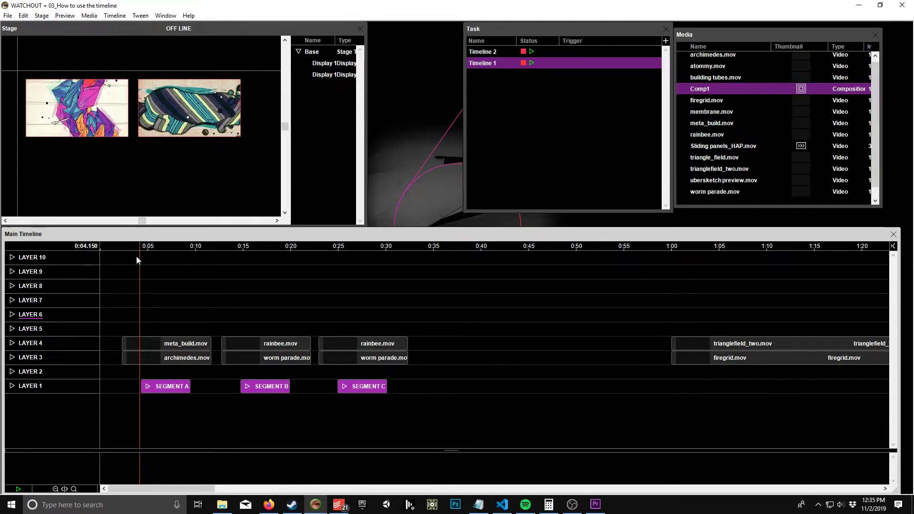
Step: Move the playhead to 0:05.800, highlight meta_build.mov, archimedes.mov and the Segment A cue together, and clear the selection
drag(137, 246, 155, 246)
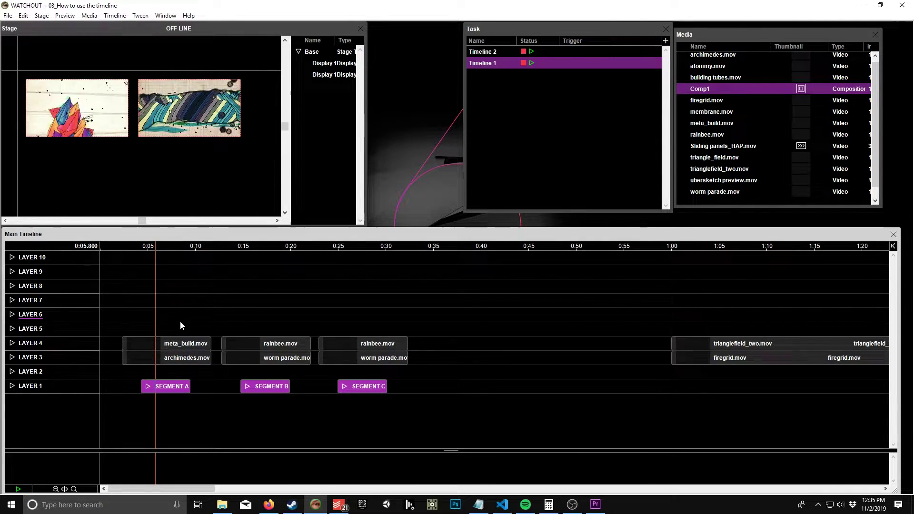
click(174, 344)
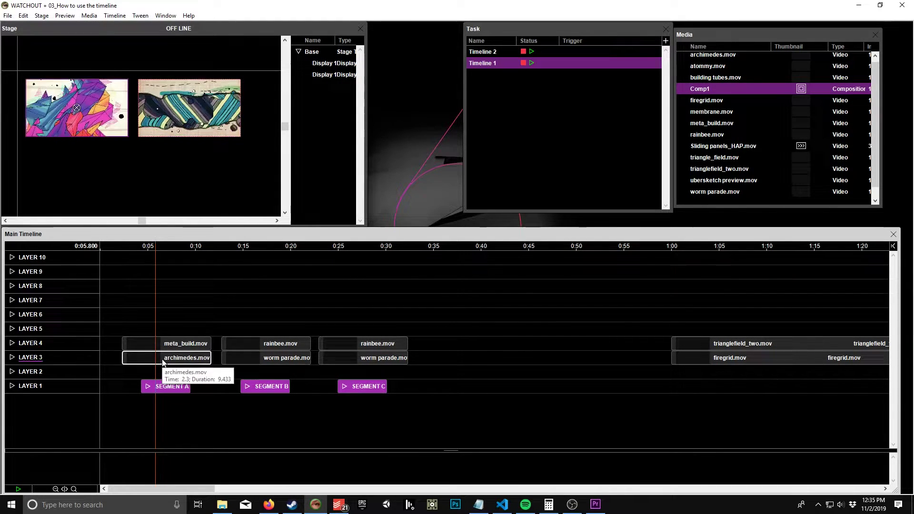
click(172, 353)
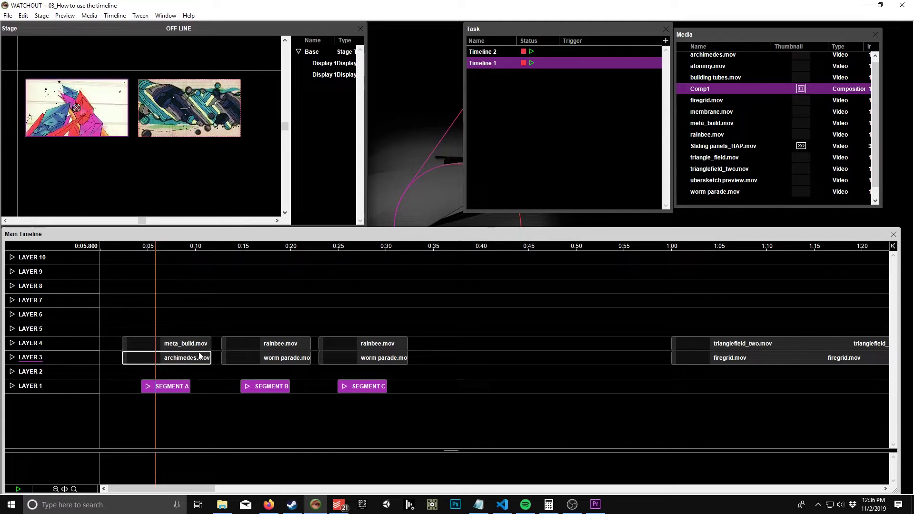
click(175, 331)
drag(175, 330, 147, 411)
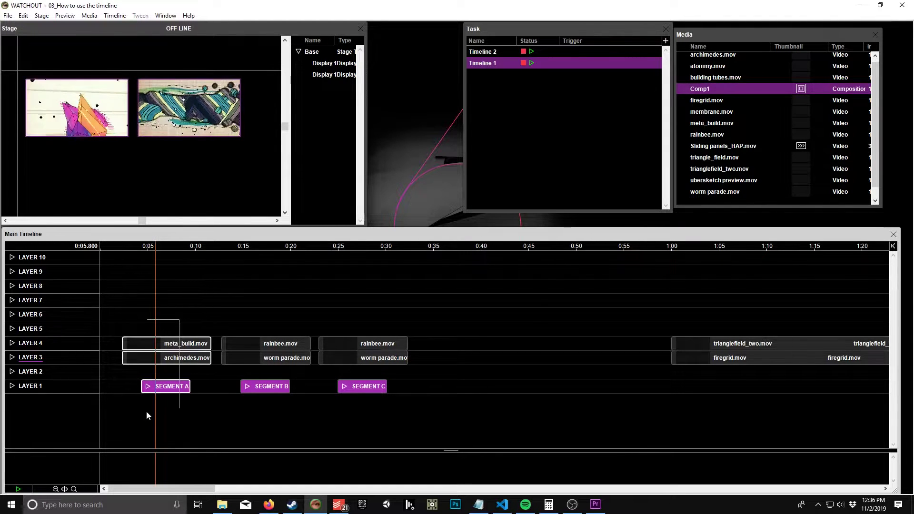
click(189, 303)
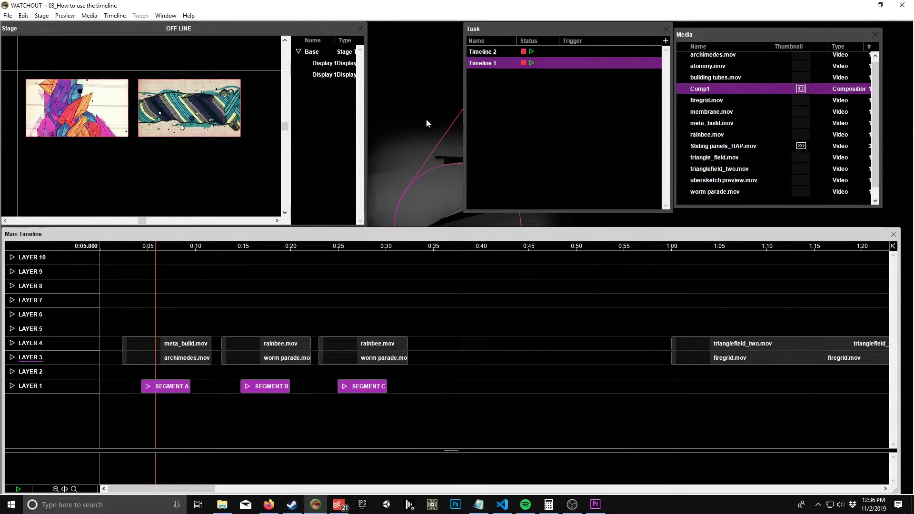
Step: Open the auxiliary timeline Timeline 1 to inspect its Layer 1 clip, and close it
click(488, 65)
double_click(488, 65)
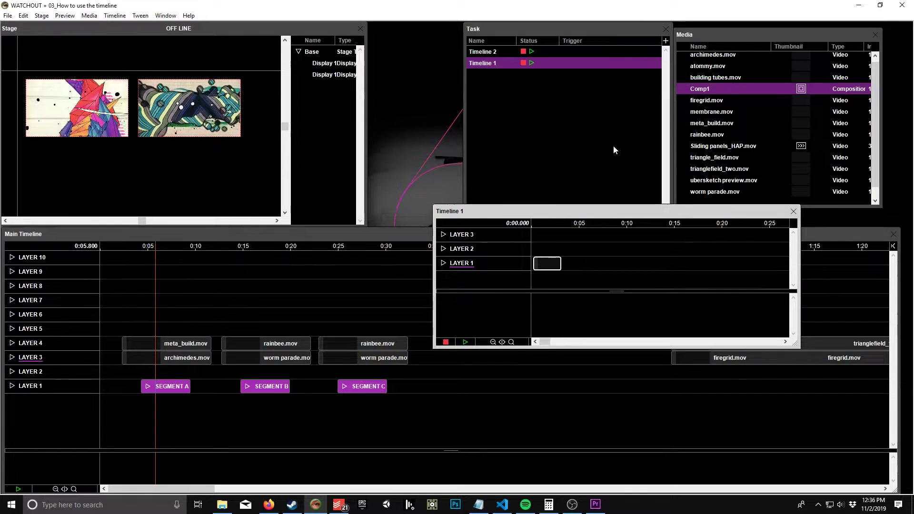
click(791, 210)
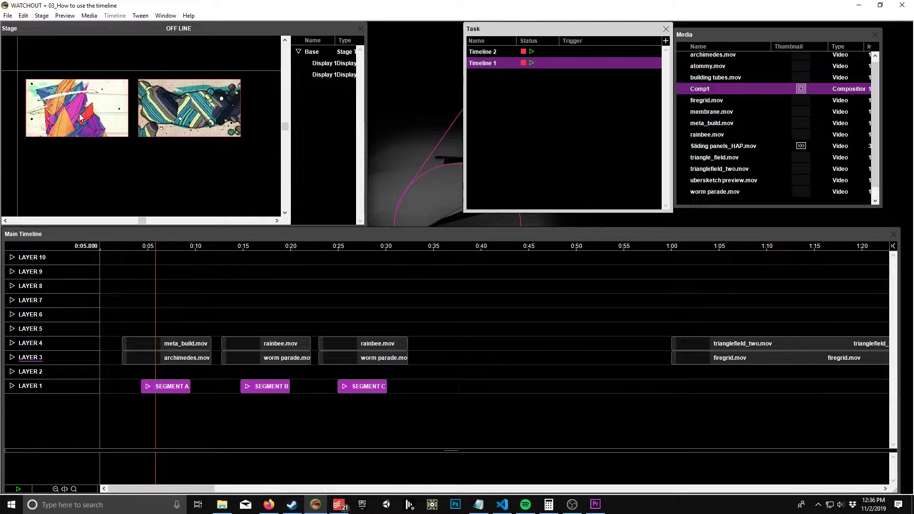
Step: Test the auxiliary timelines by running and stopping Timeline 1, running it again, and running and stopping Timeline 2
click(531, 63)
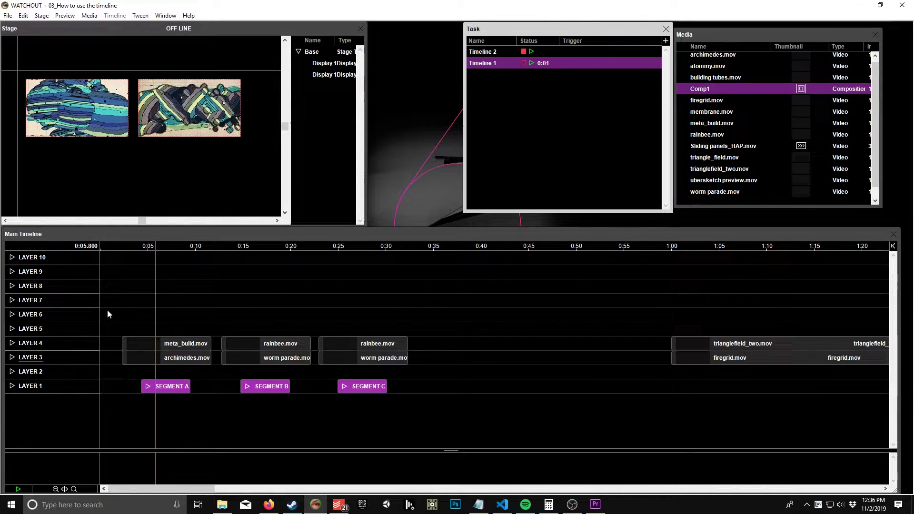
click(524, 62)
click(532, 63)
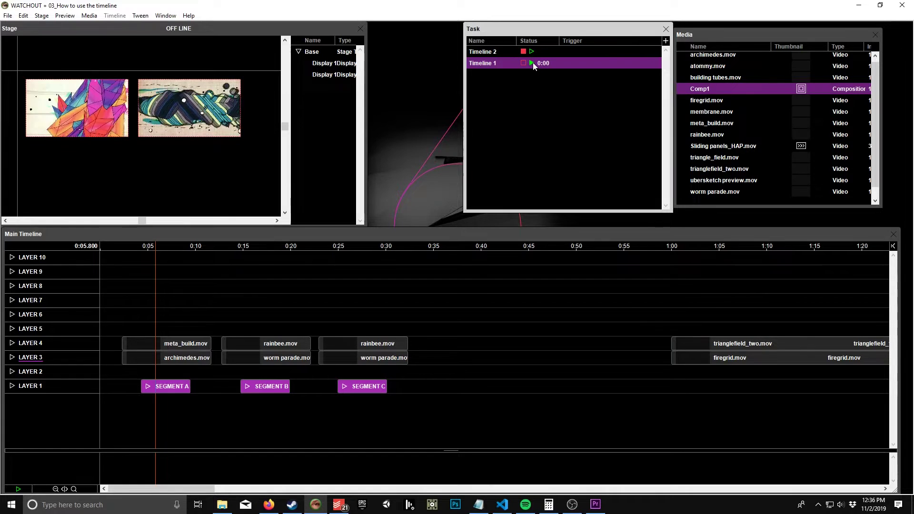
click(491, 51)
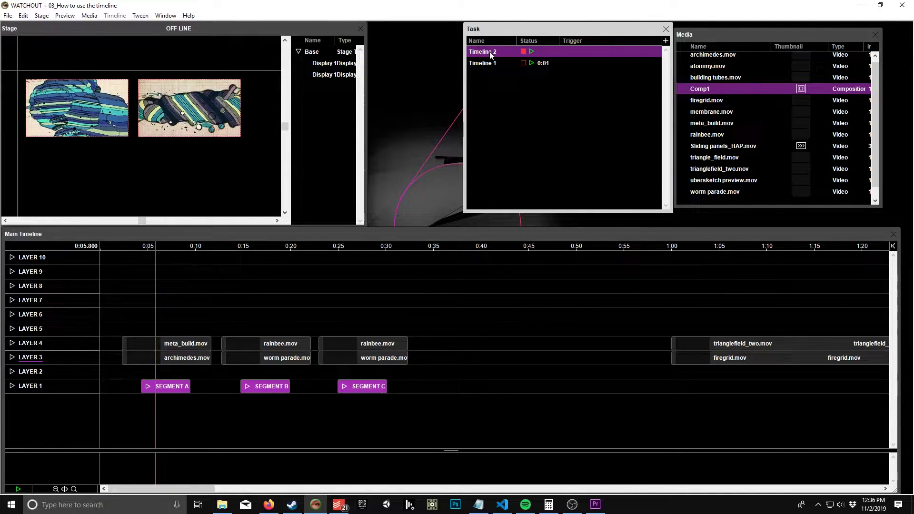
click(532, 52)
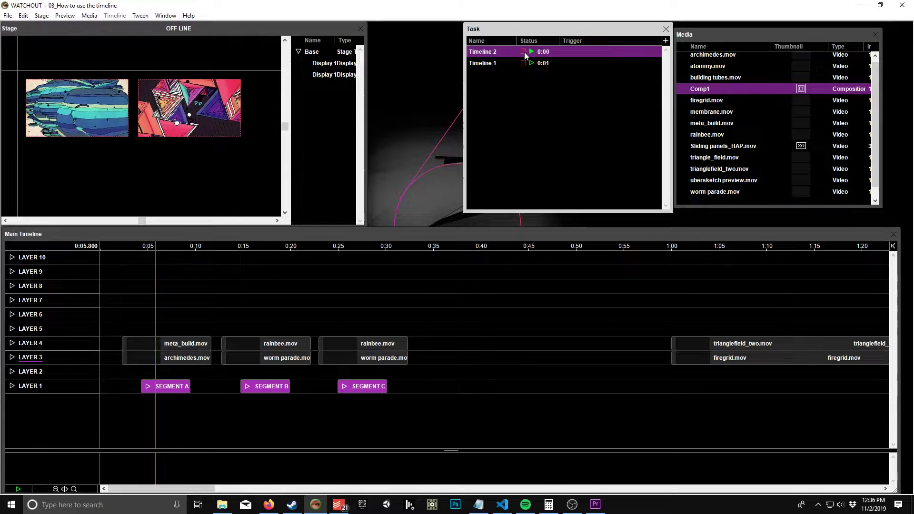
click(524, 51)
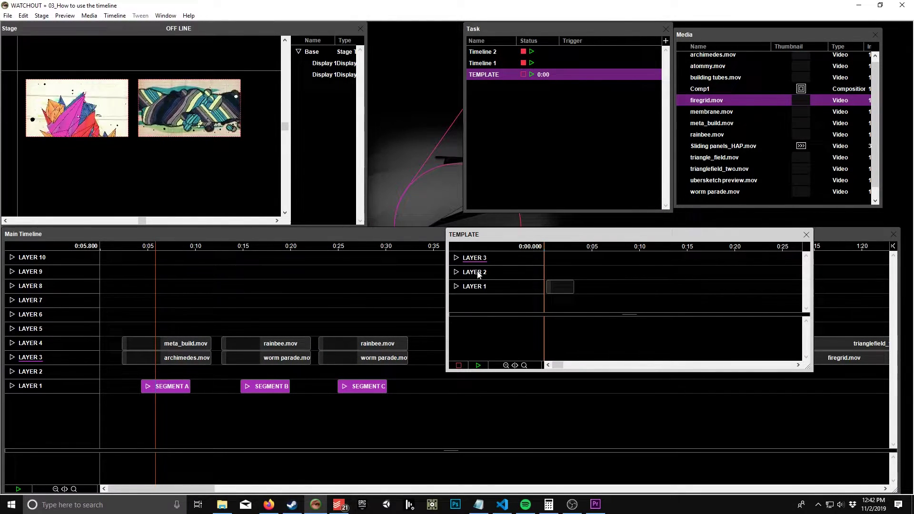
Step: Make Layer 1 of the TEMPLATE timeline active and shift its clip to start at about 0:04
click(473, 286)
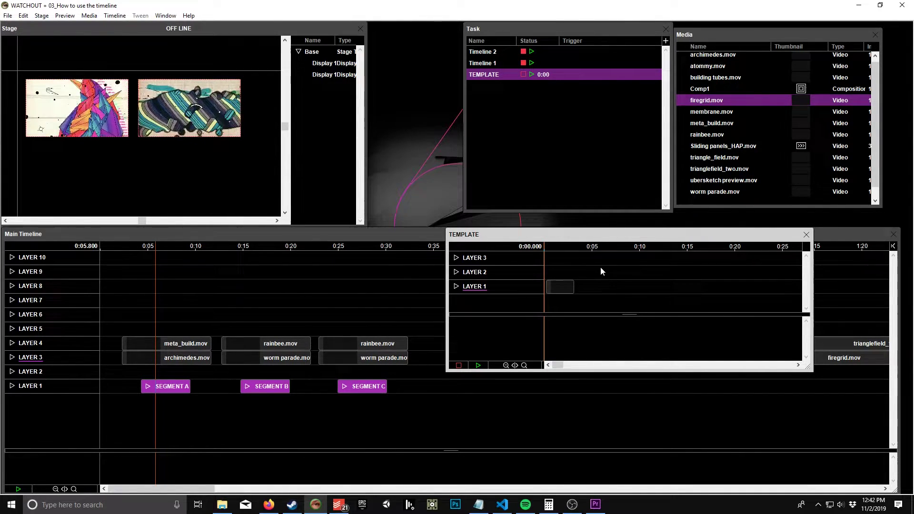
key(ctrl+s)
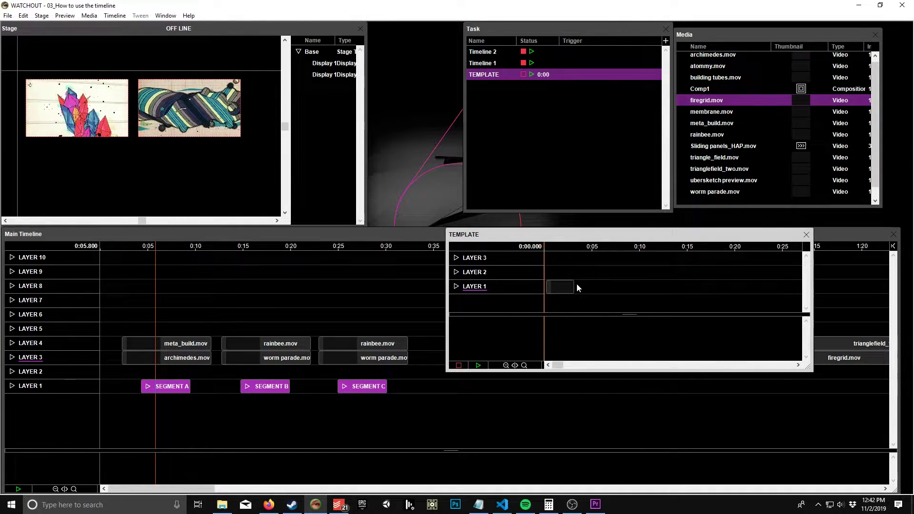
mouse_move(564, 295)
mouse_down()
mouse_move(664, 292)
mouse_move(581, 293)
mouse_up()
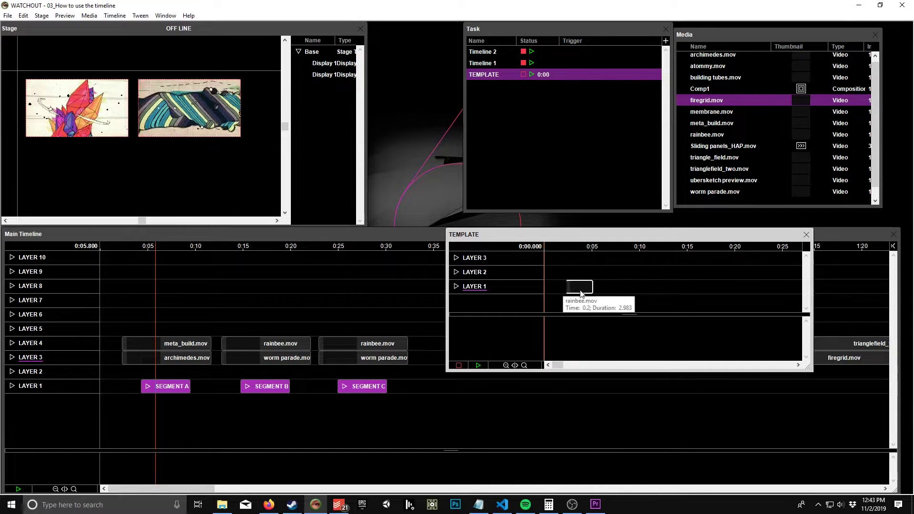
click(563, 247)
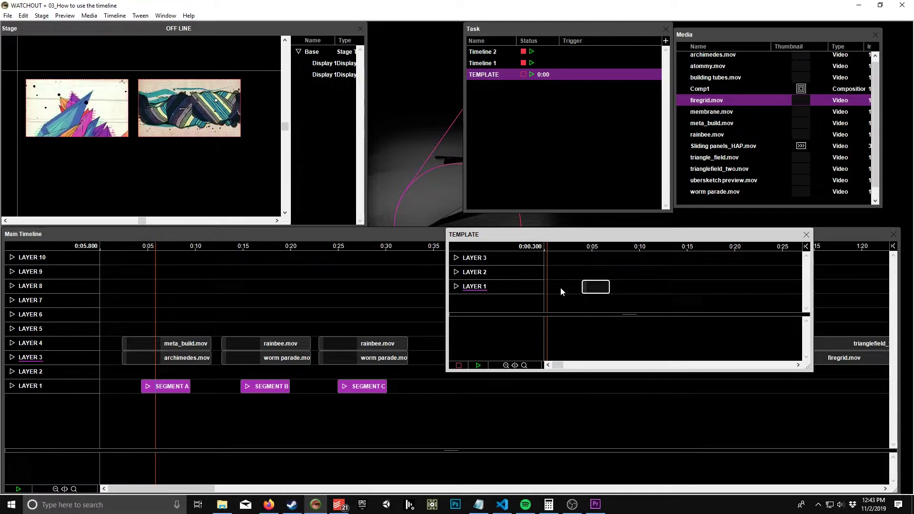
Step: Set the TEMPLATE playhead to 0:00.500 and move the Layer 1 clip to start at 0.5 seconds
scroll(561, 287, down, 3)
scroll(561, 288, up, 3)
scroll(558, 290, down, 2)
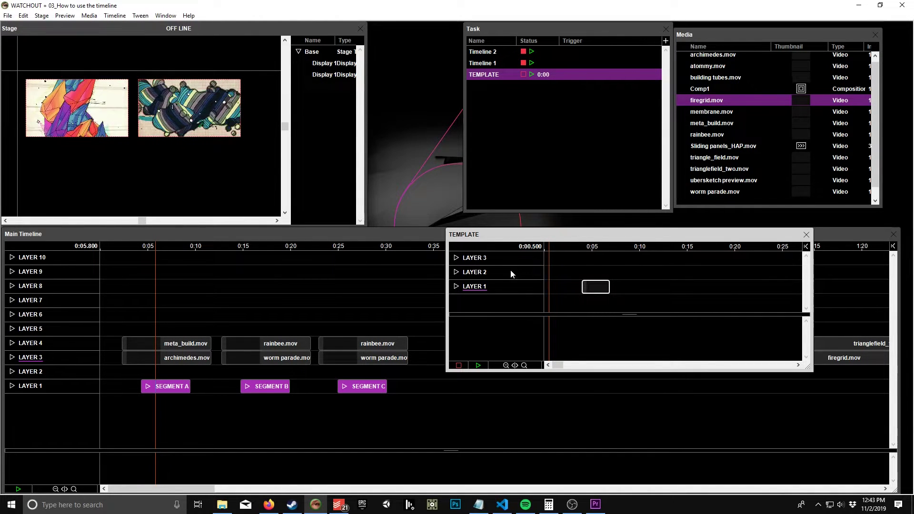
drag(598, 293, 571, 286)
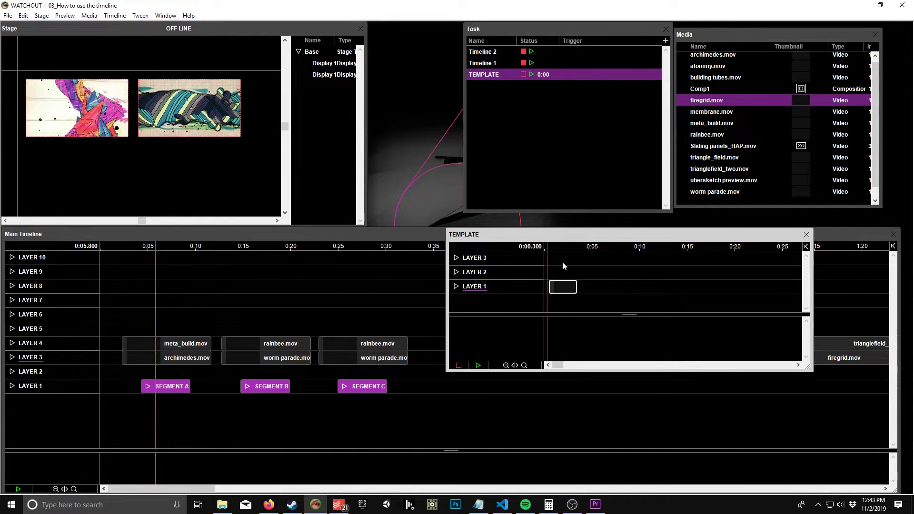
key(space)
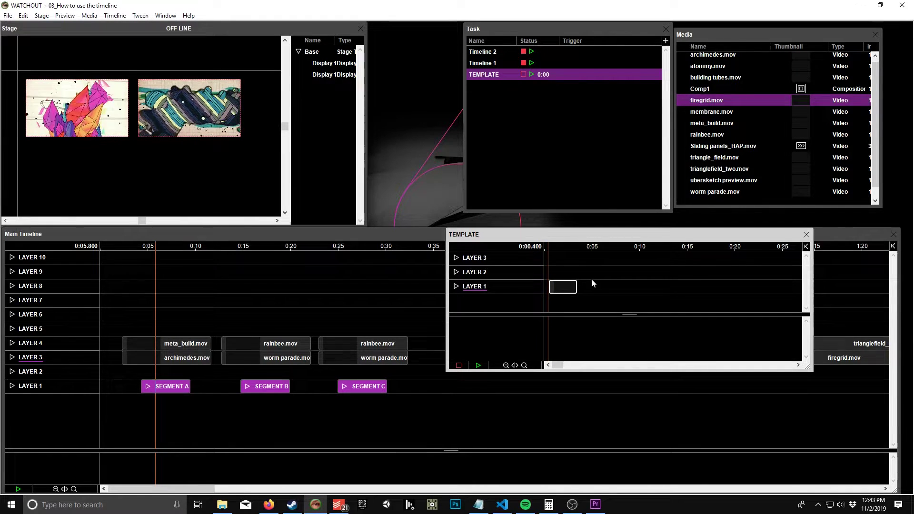
scroll(593, 249, up, 5)
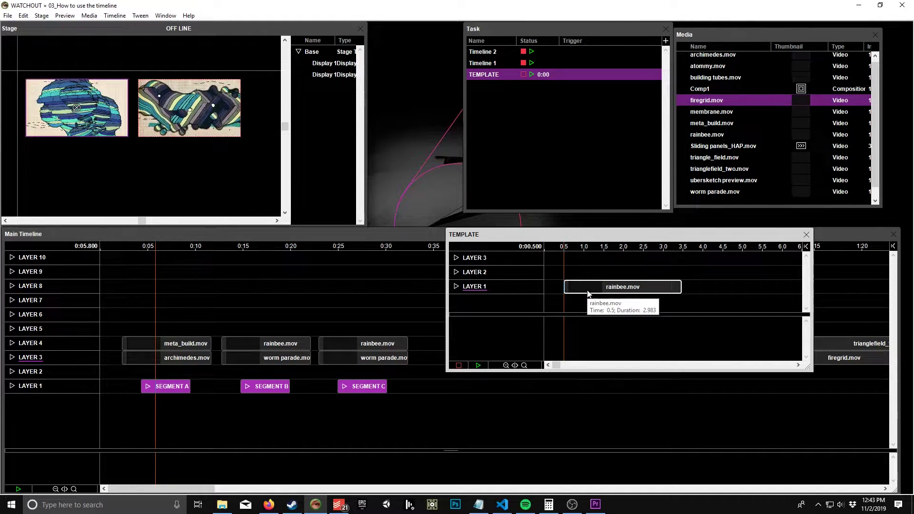
Step: Move rainbee.mov up to Layer 2 of the TEMPLATE timeline, make that layer active, and set the playhead to 0:00.500
drag(582, 289, 582, 278)
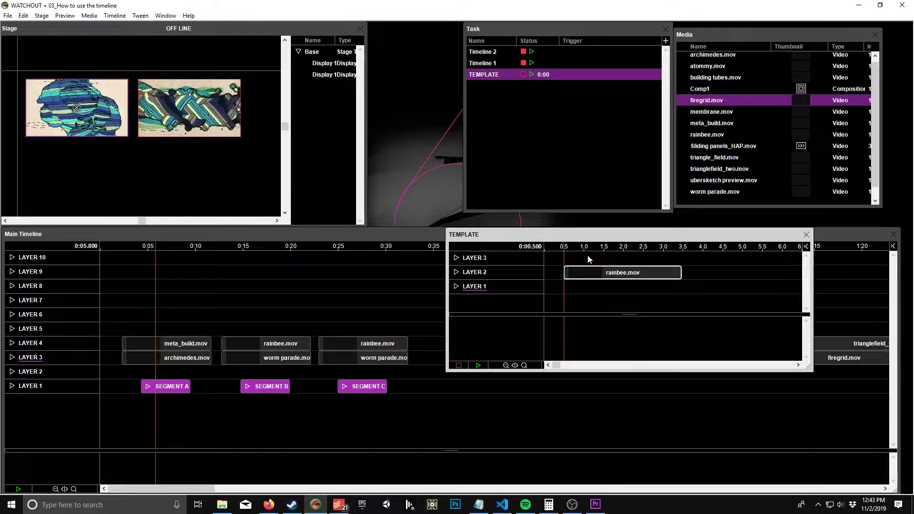
click(584, 268)
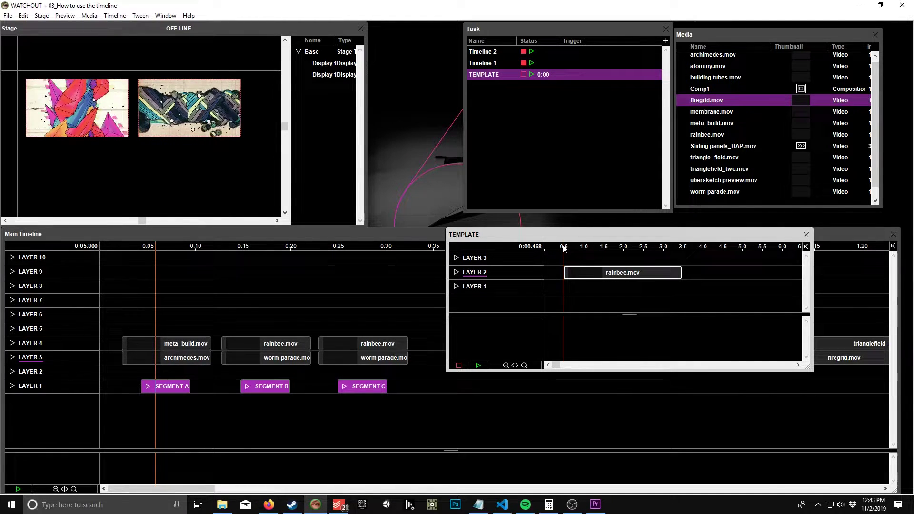
drag(563, 246, 565, 246)
drag(563, 281, 564, 281)
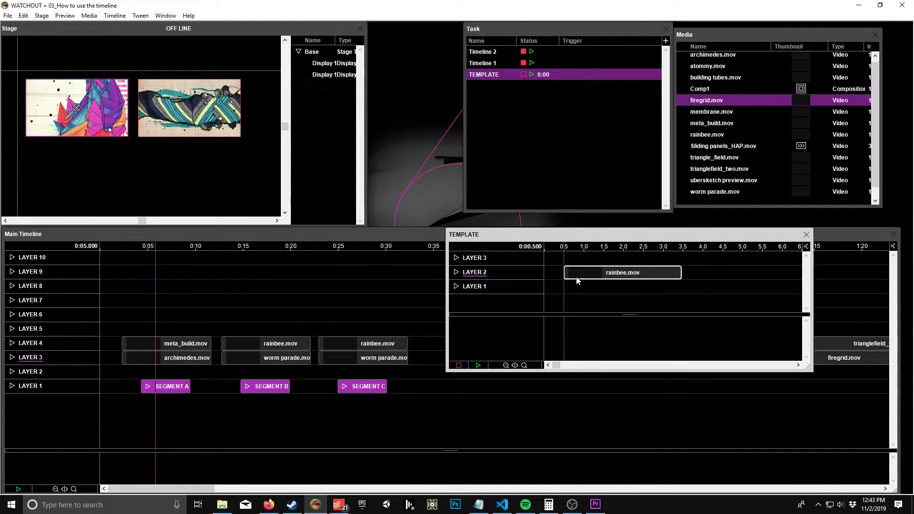
Step: Scrub the TEMPLATE playhead ahead of the rainbee.mov clip's start, ending back at 0:00.500
click(582, 261)
click(578, 277)
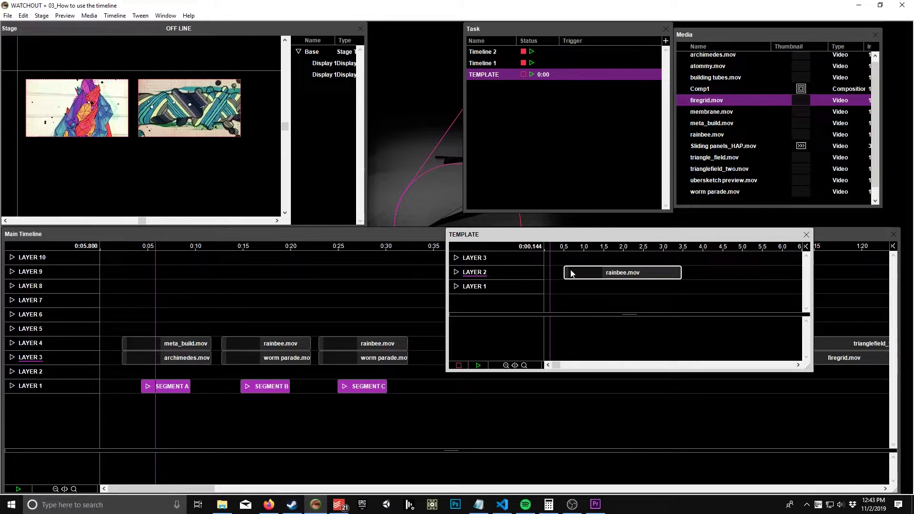
click(554, 250)
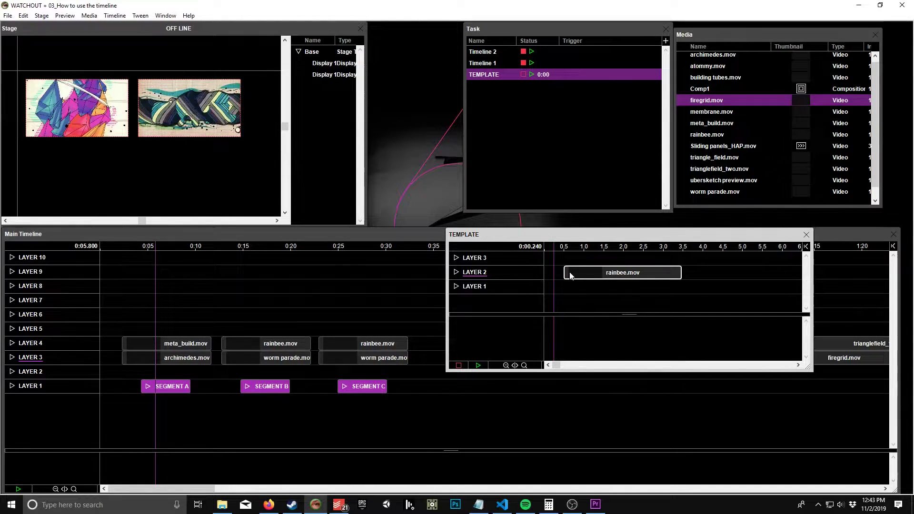
click(556, 250)
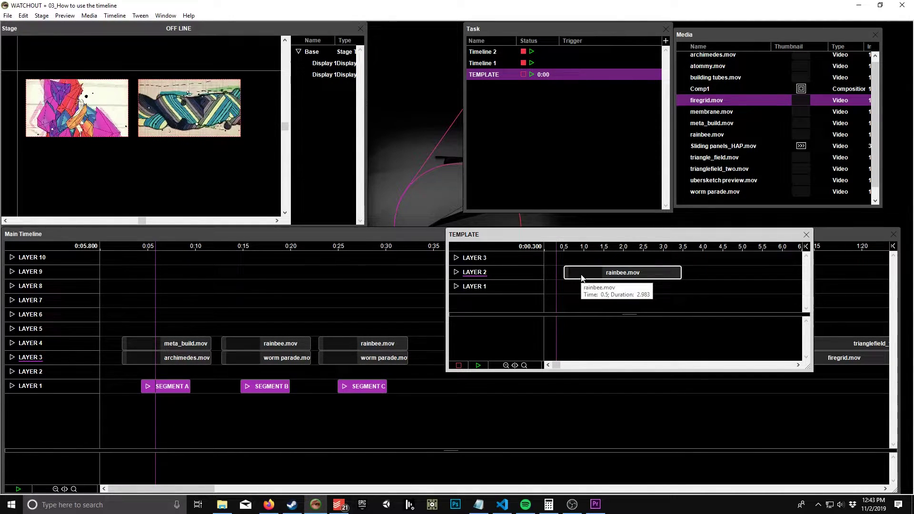
key(ctrl+Right)
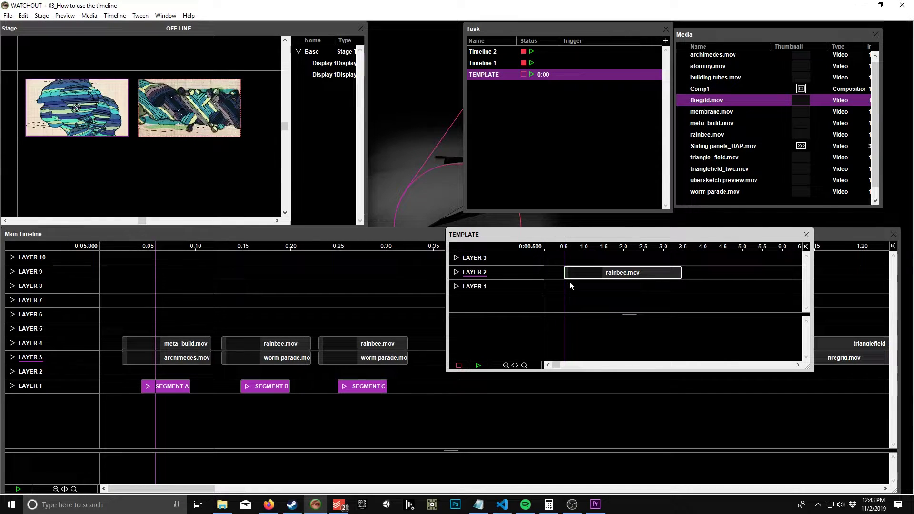
Step: Add an opacity tween to rainbee.mov on Layer 2 with a 0% keyframe at 0:00.500
click(596, 266)
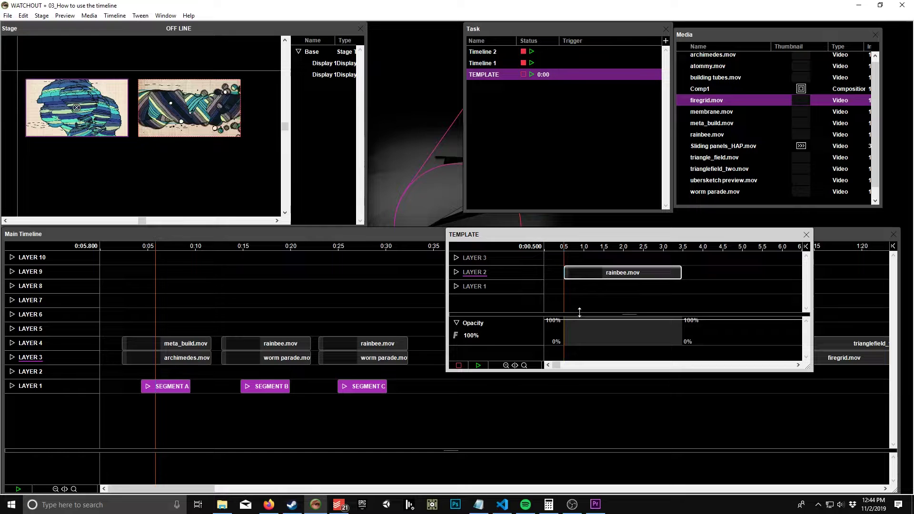
mouse_move(573, 320)
mouse_down()
mouse_move(587, 310)
mouse_move(564, 309)
mouse_up()
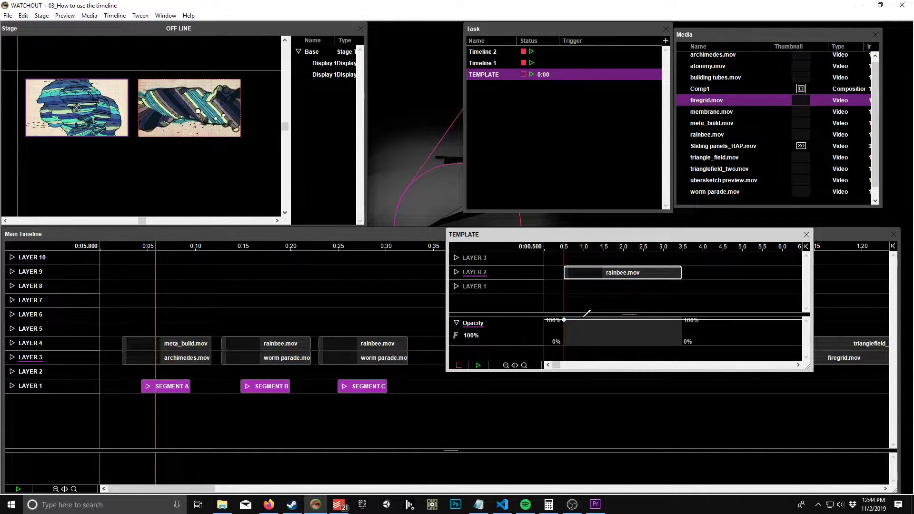
drag(563, 321, 564, 342)
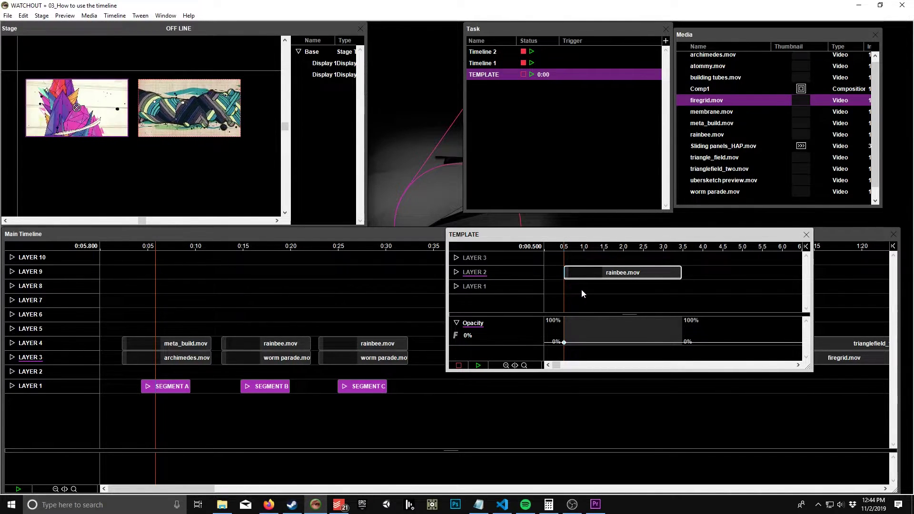
Step: Advance the TEMPLATE playhead to 0:01.000 and add a 100% opacity keyframe to rainbee.mov there
scroll(582, 289, down, 4)
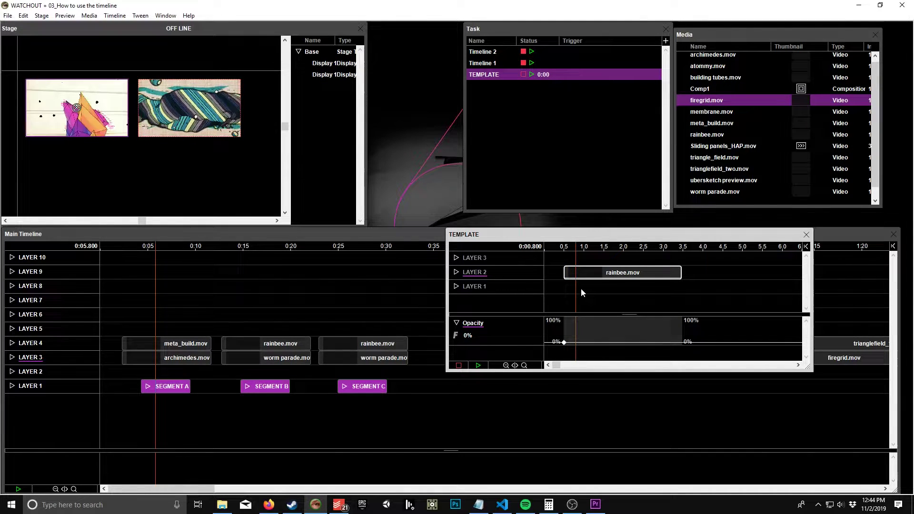
scroll(580, 288, down, 2)
scroll(579, 288, up, 6)
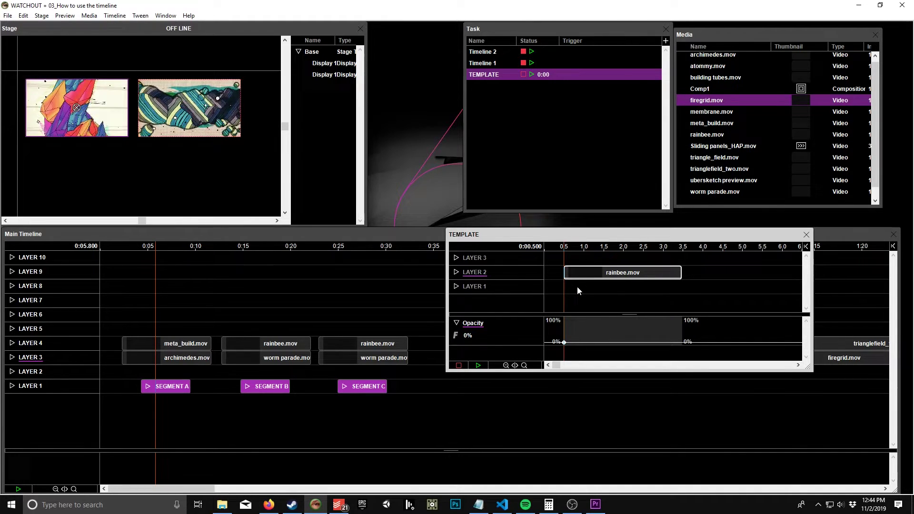
key(space)
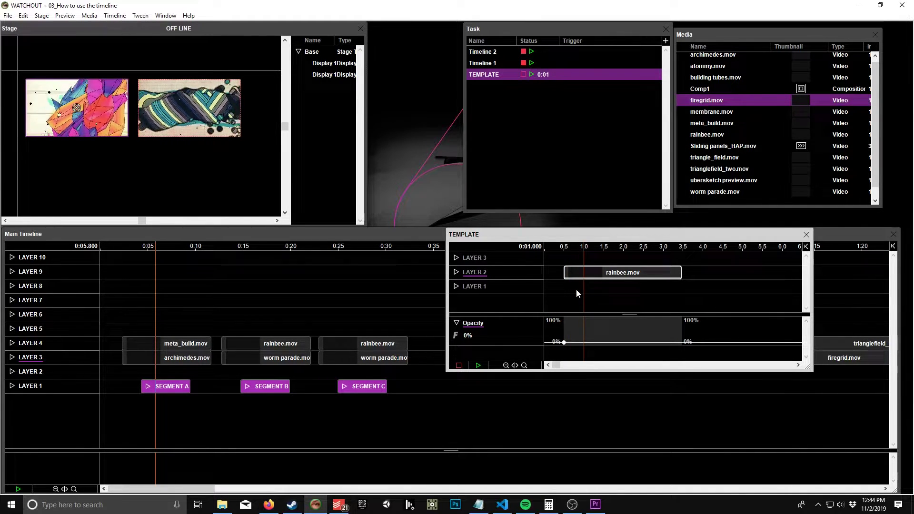
drag(588, 336, 584, 320)
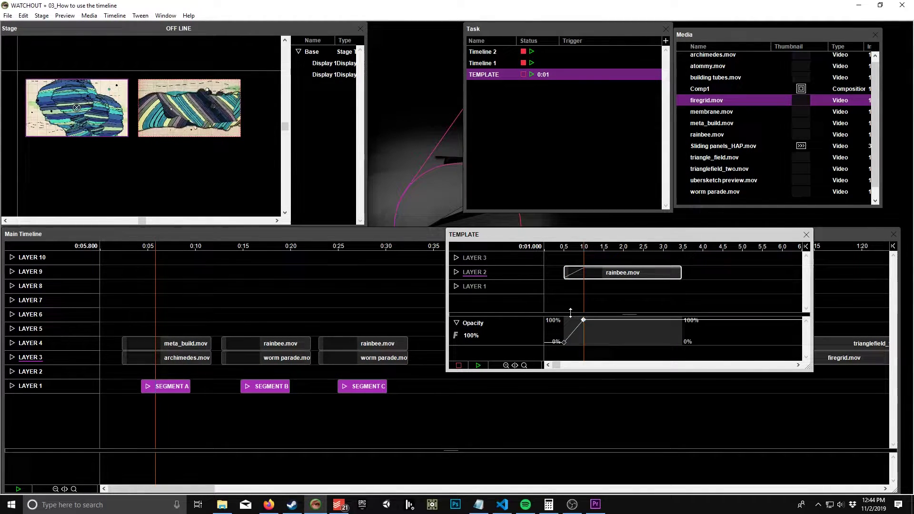
Step: Play back the opacity fade-in of rainbee.mov from before the clip's start
click(558, 247)
key(space)
key(space)
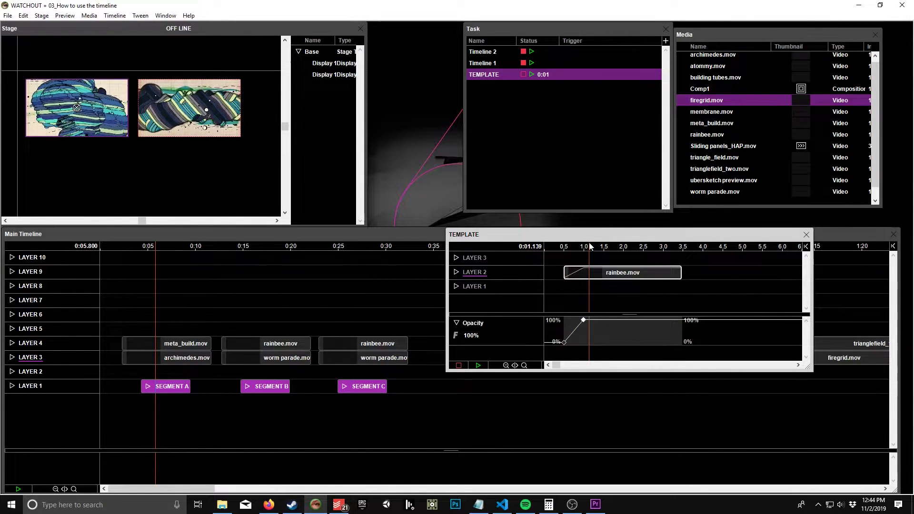
Step: Set the TEMPLATE timeline's time position to 2 seconds and add a pause control cue there on Layer 1
drag(584, 245, 620, 247)
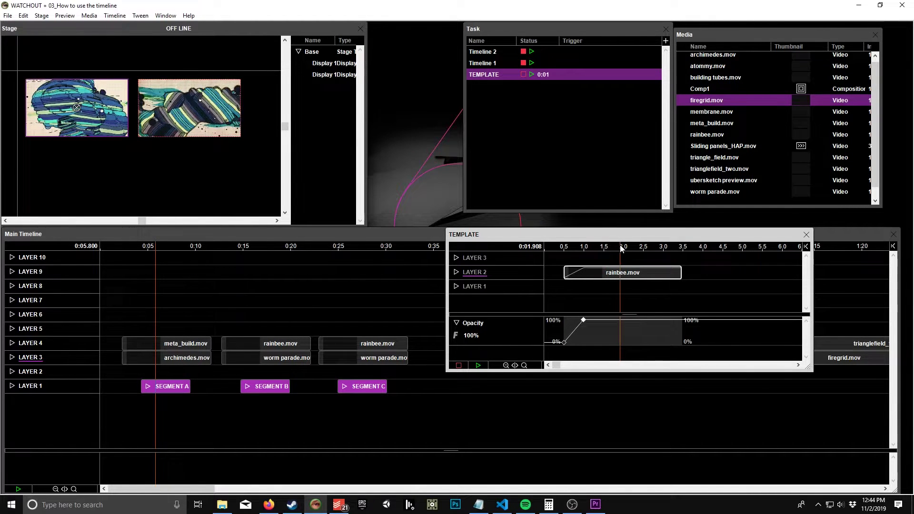
click(623, 257)
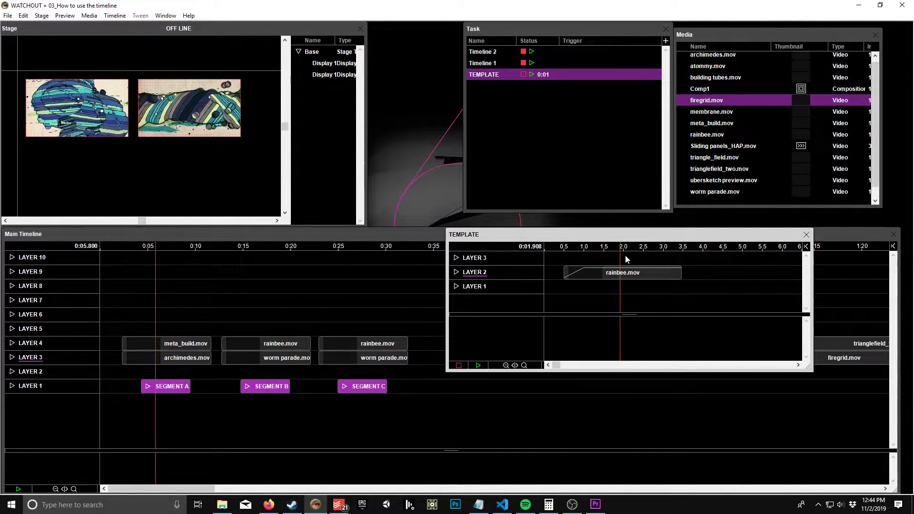
double_click(551, 259)
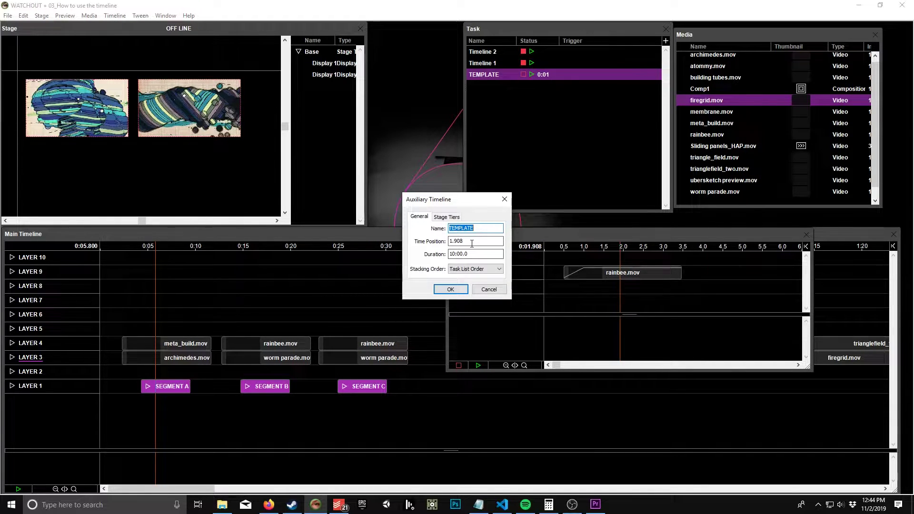
text(2)
key(Return)
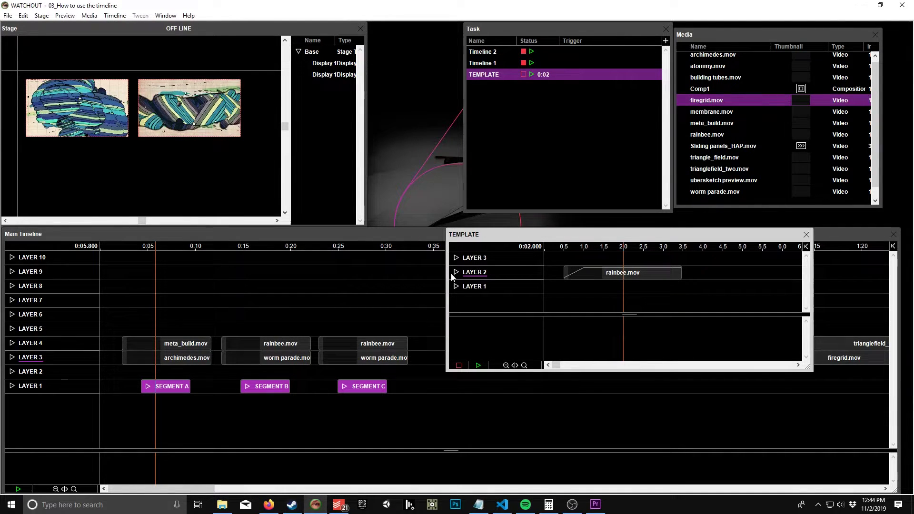
click(625, 275)
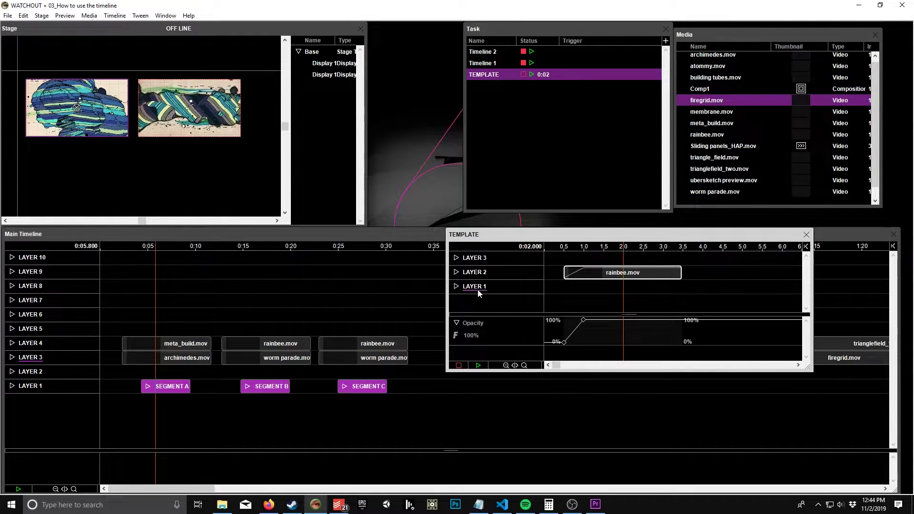
key(p)
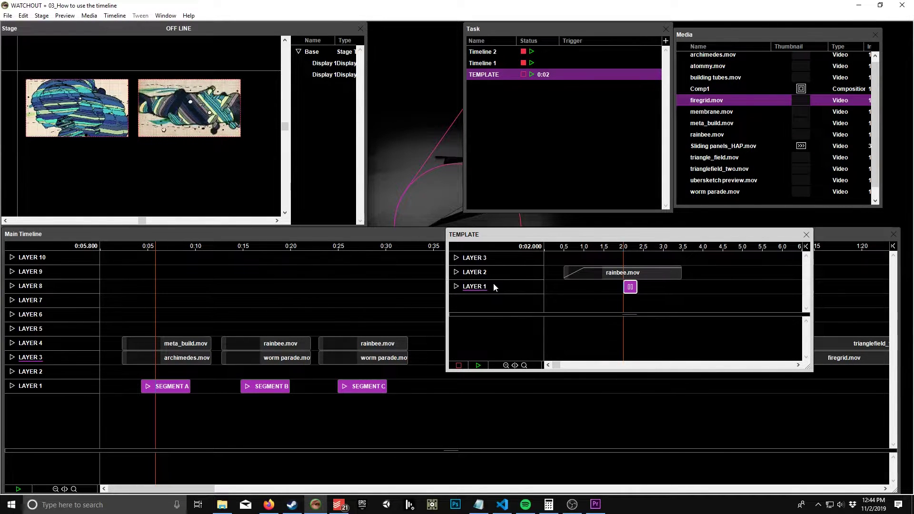
Step: Fade rainbee.mov's opacity from 100% at 0:02.052 to 0% at 0:02.552 and trim the clip's end to about 2.6 seconds
click(626, 248)
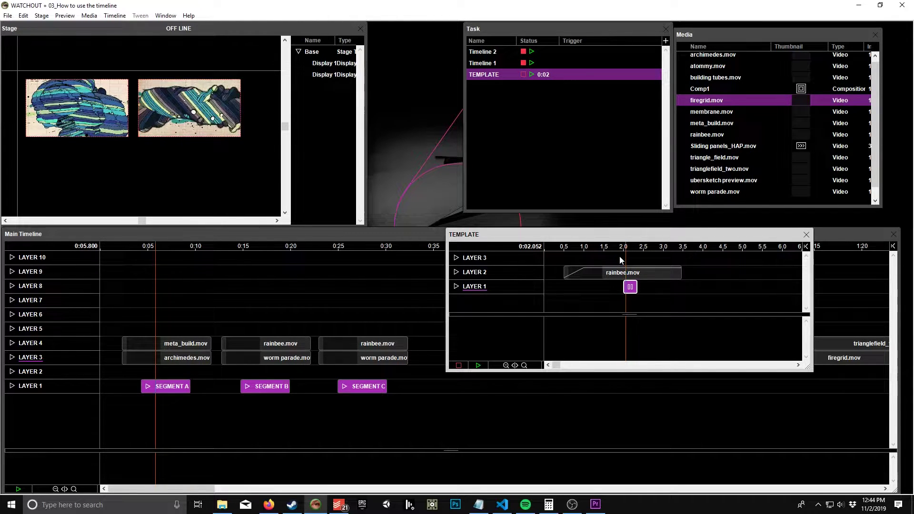
click(638, 275)
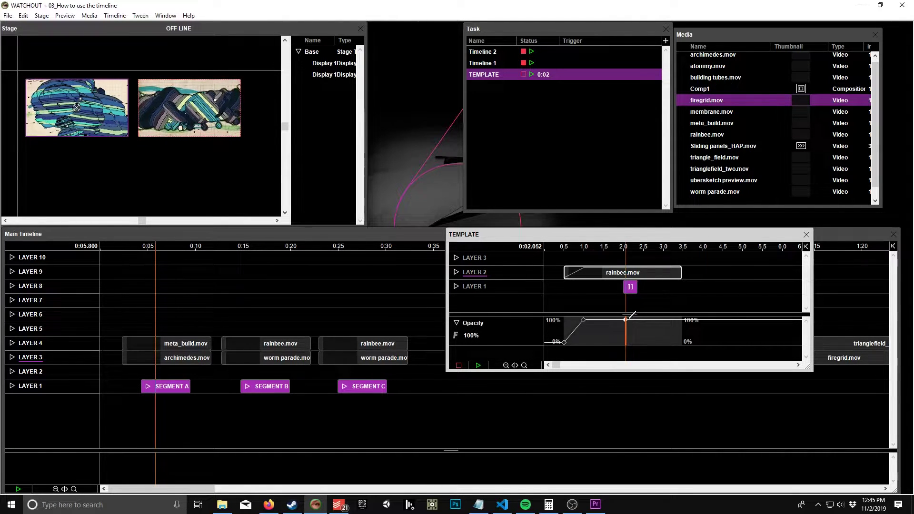
key(Right)
key(Right)
key(Right)
key(Right)
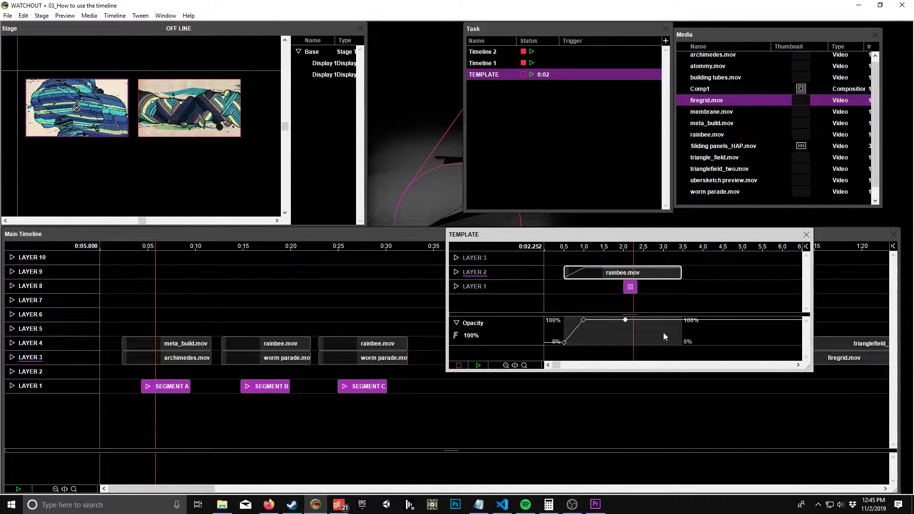
key(Right)
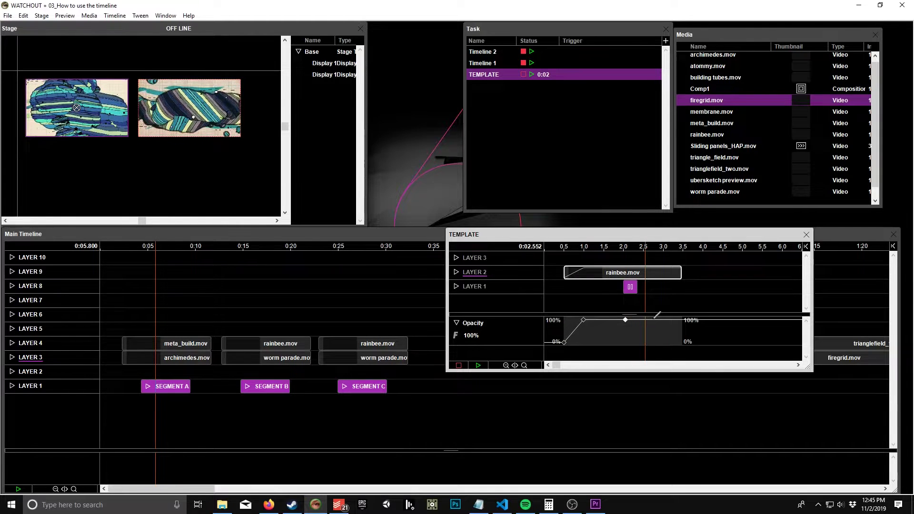
drag(651, 320, 647, 351)
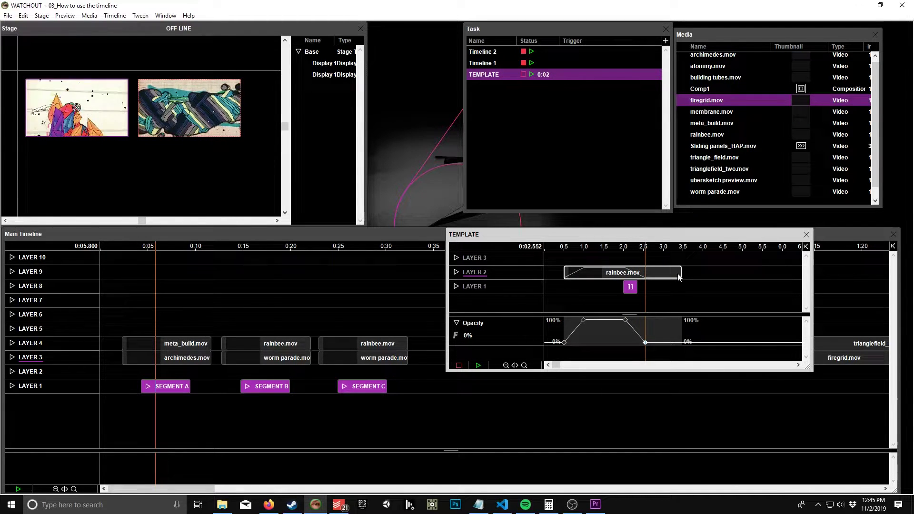
drag(681, 276, 649, 281)
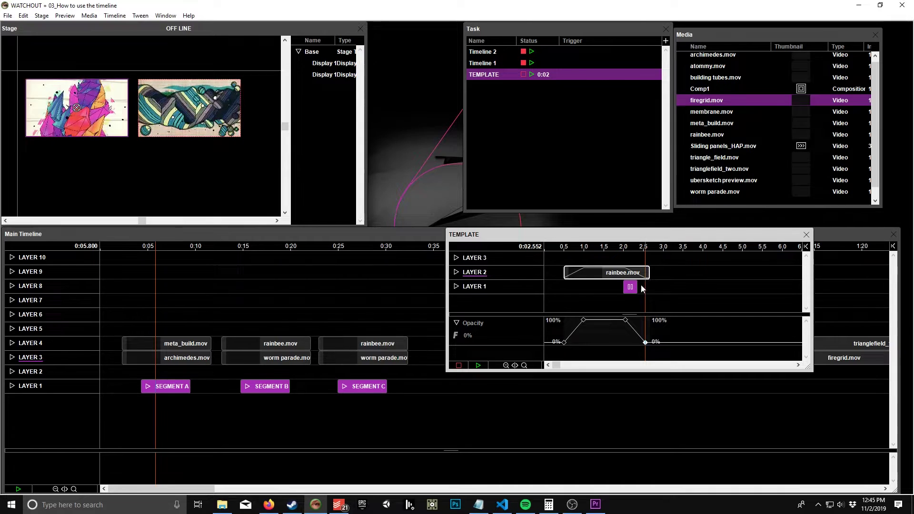
Step: Add a control cue on Layer 1 at 2.748 seconds, just past the clip's end, and set it to Stop
click(557, 247)
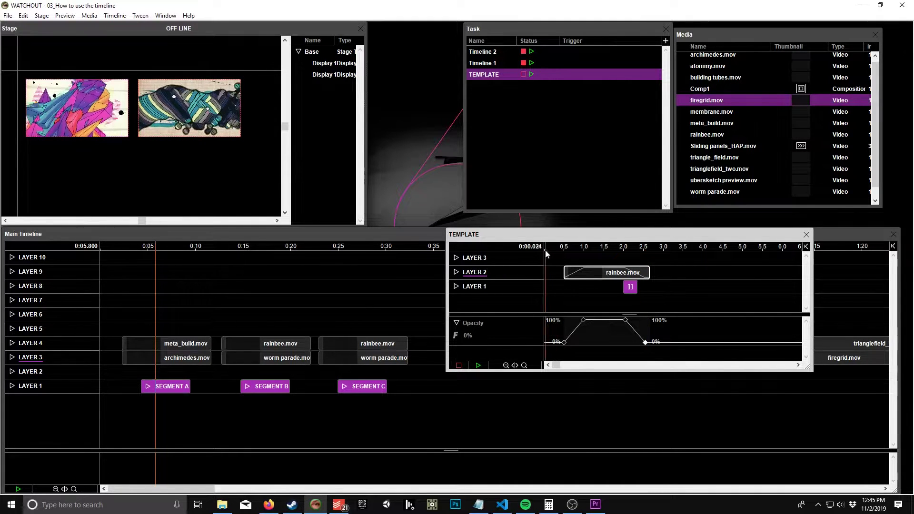
click(653, 279)
click(489, 286)
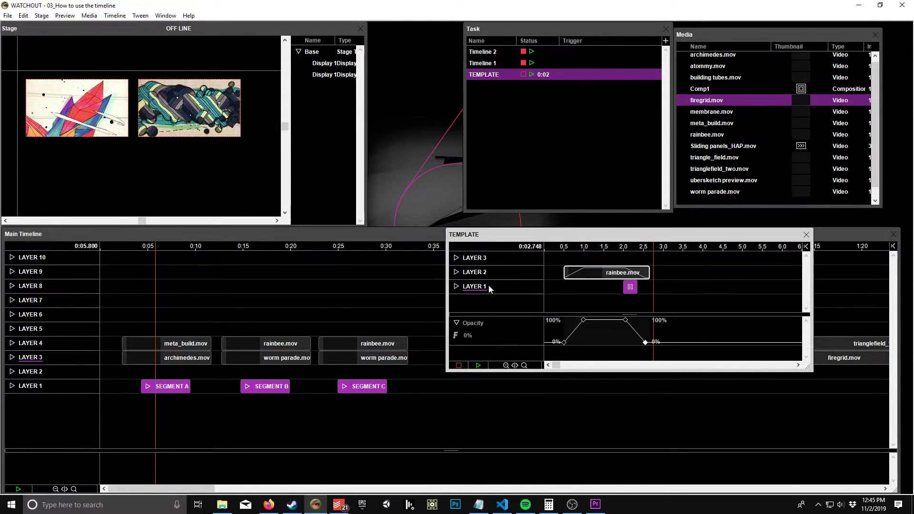
key(ctrl+p)
key(Return)
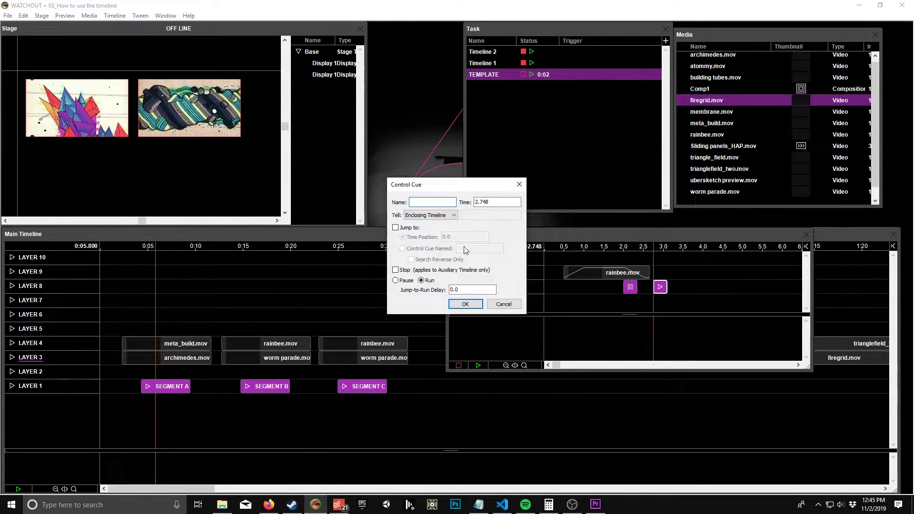
click(408, 272)
click(407, 271)
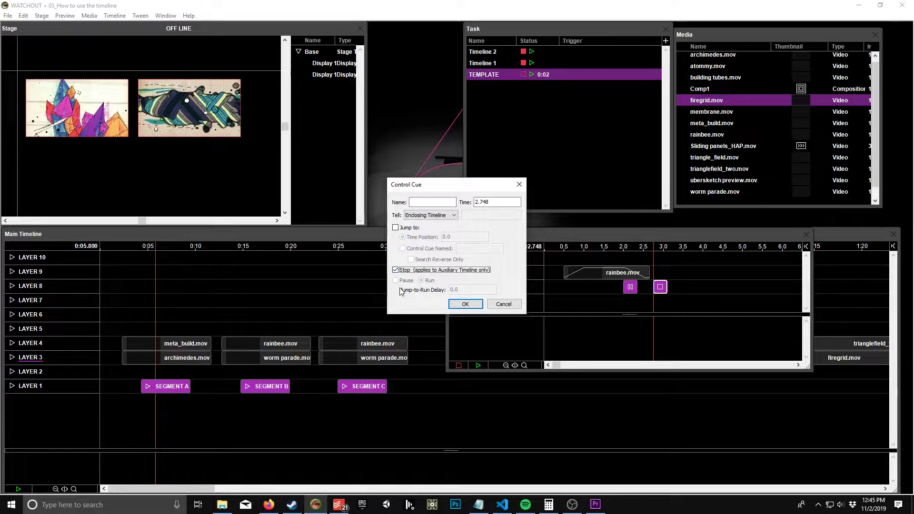
click(464, 304)
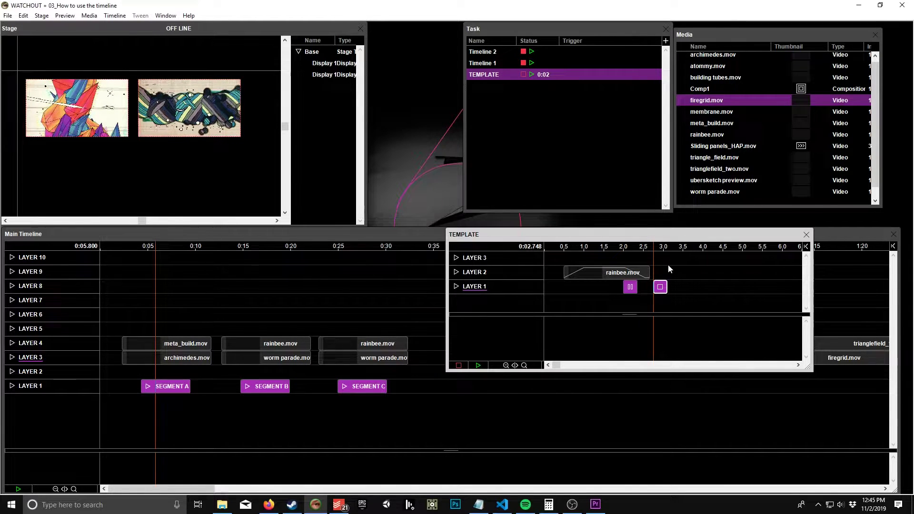
Step: Try a pause cue on Layer 3 and check the settings of the stop cue on Layer 1
click(482, 258)
click(484, 286)
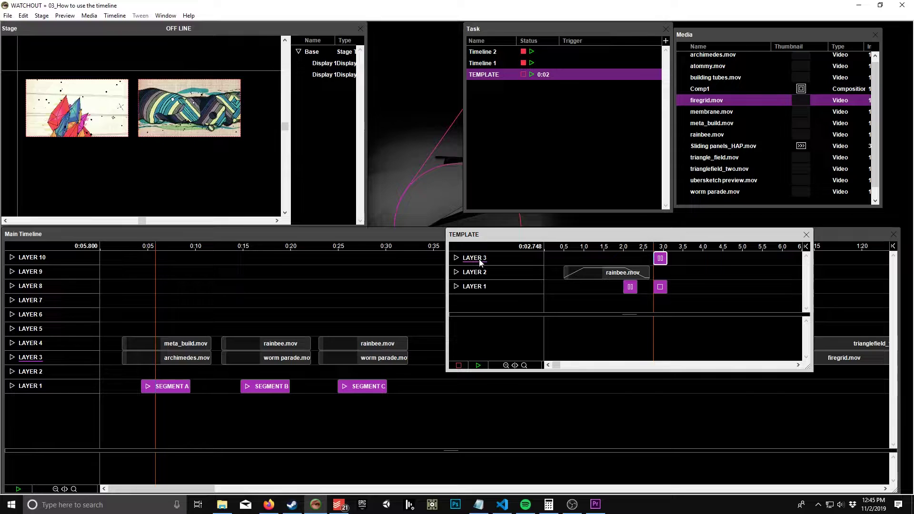
double_click(661, 287)
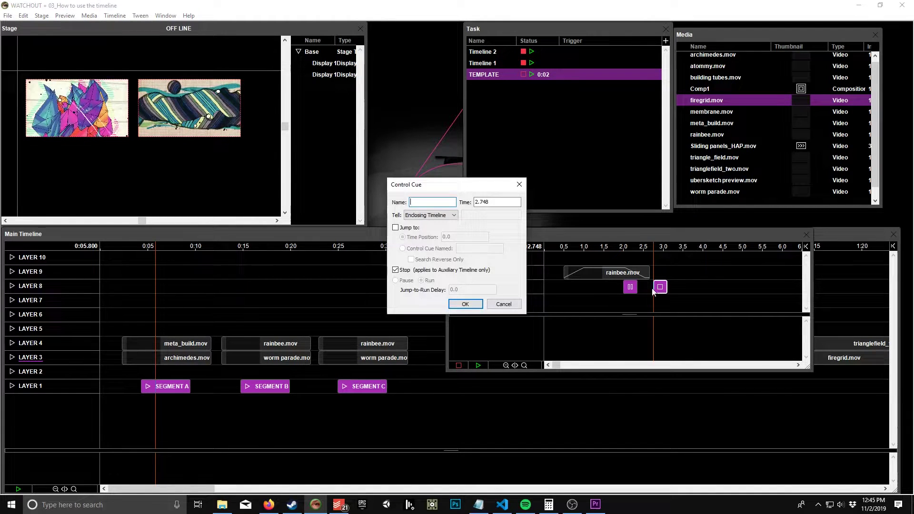
click(470, 303)
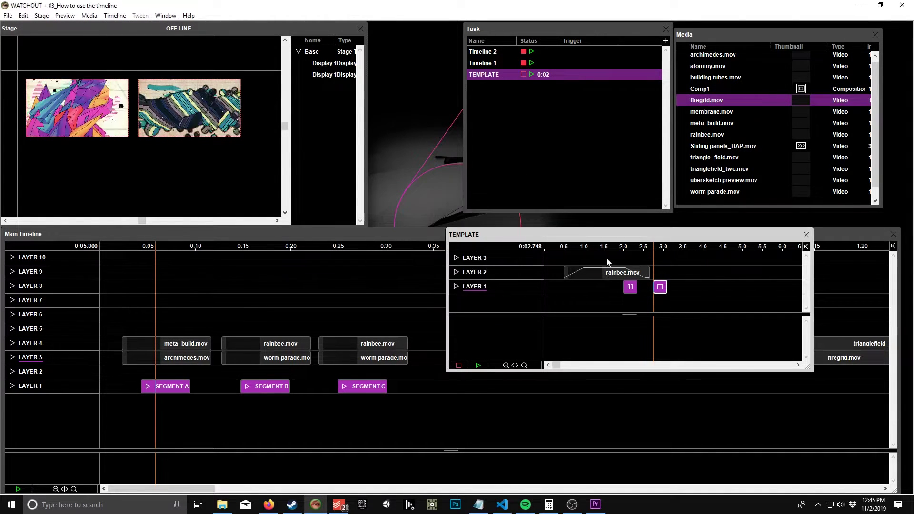
Step: Close the TEMPLATE timeline window, and stop and run TEMPLATE from the task list
click(807, 235)
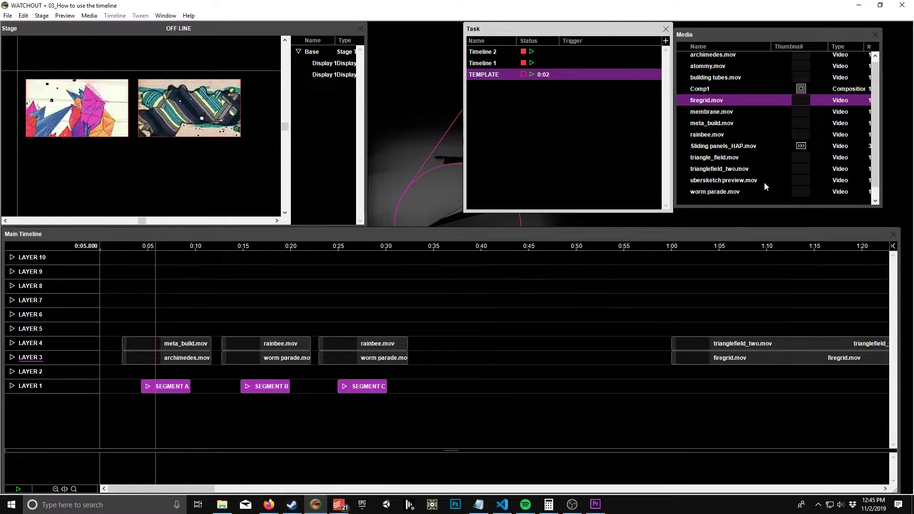
click(523, 74)
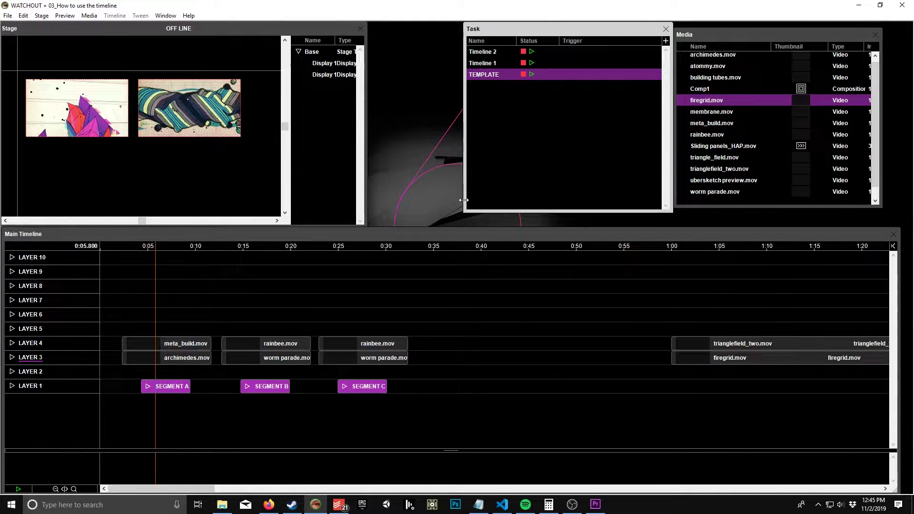
click(531, 74)
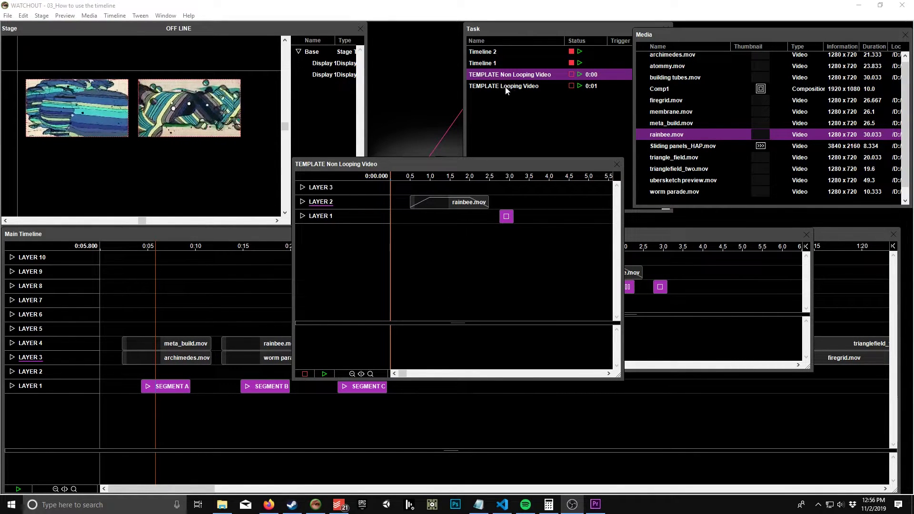
Step: Move the TEMPLATE Non Looping Video timeline window aside and check the basic cue settings of rainbee.mov
drag(385, 168, 495, 211)
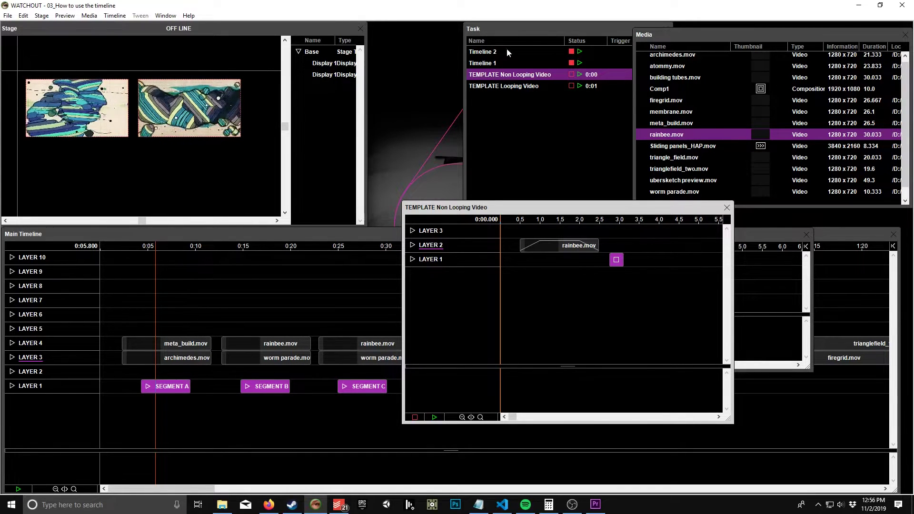
drag(519, 209, 574, 218)
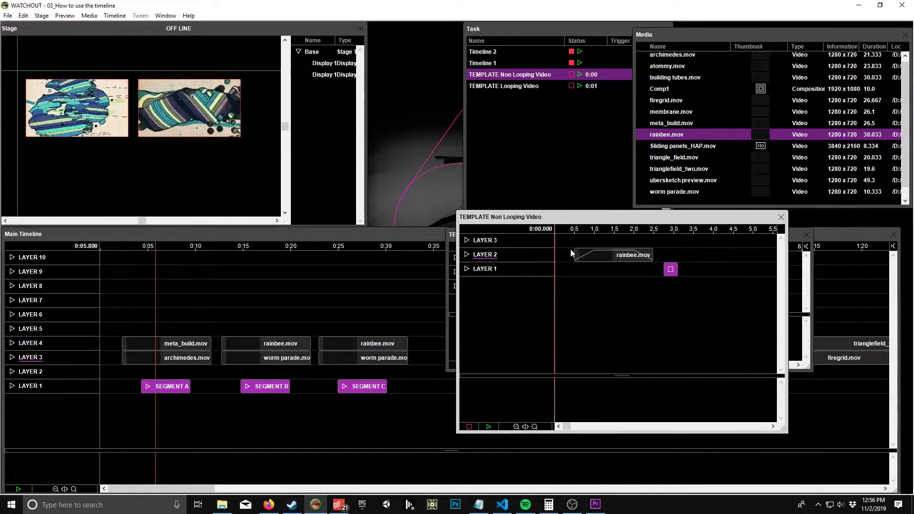
click(622, 255)
double_click(612, 257)
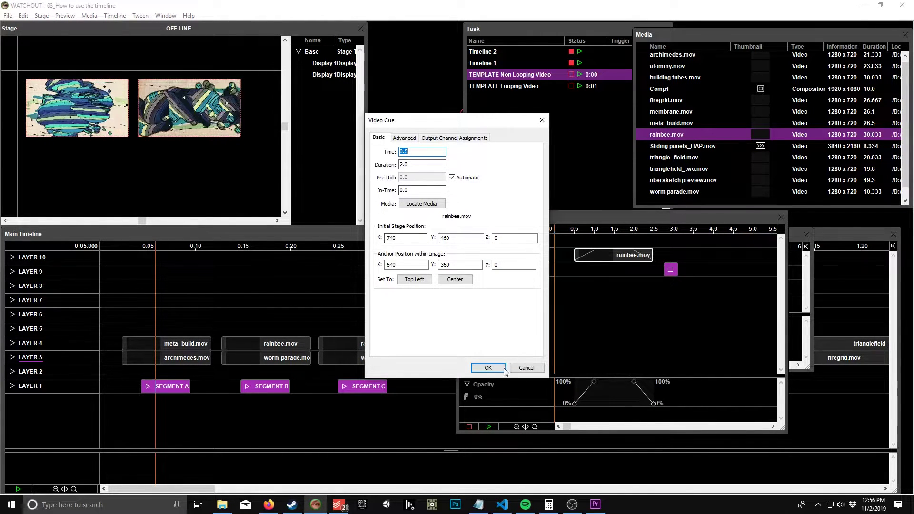
click(488, 367)
click(612, 242)
click(612, 253)
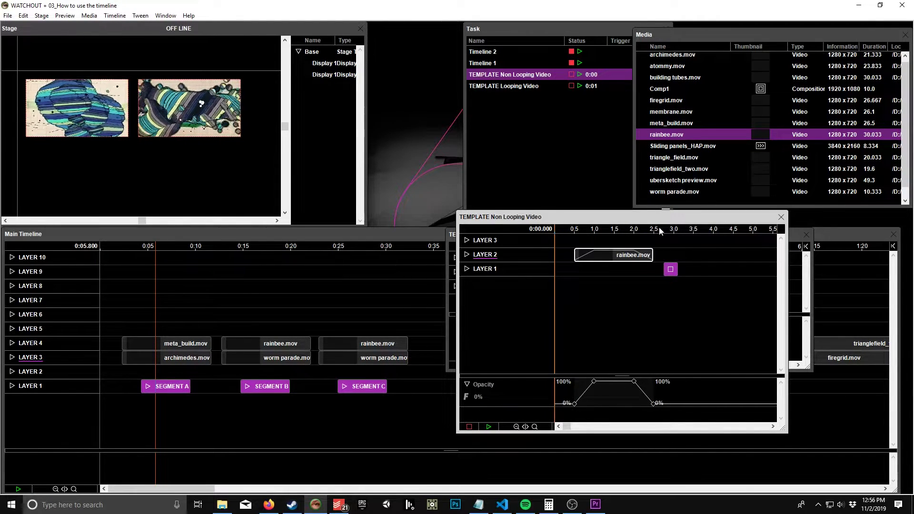
Step: Place the playhead at 1.428 seconds, between rainbee.mov's fades, and review the clip's cue and opacity points
drag(661, 231, 612, 231)
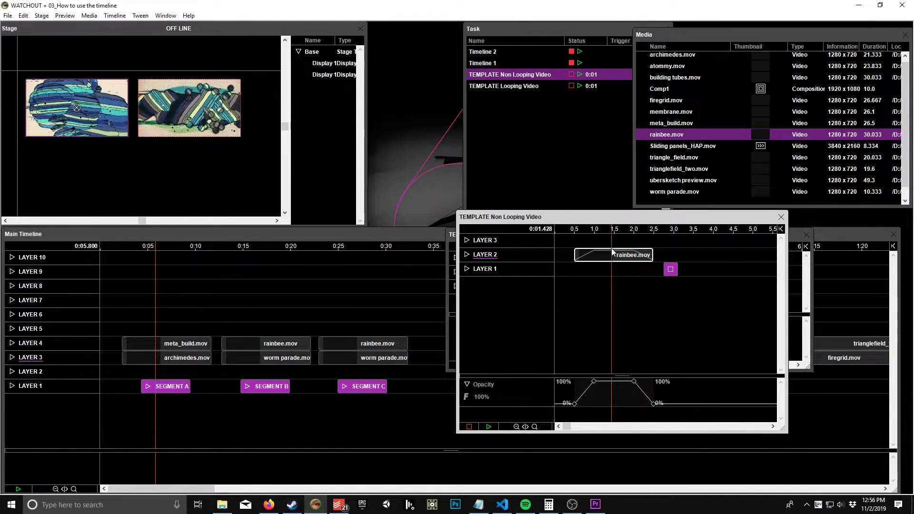
click(603, 302)
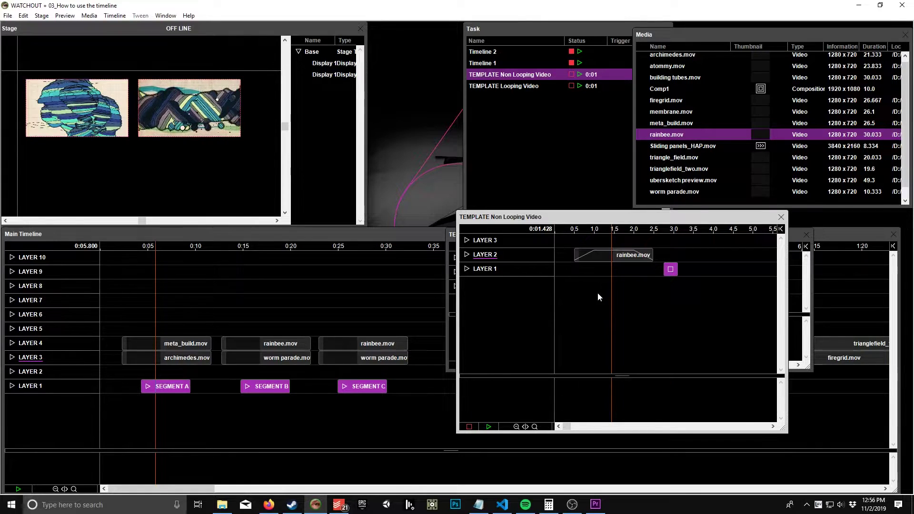
double_click(609, 256)
click(538, 122)
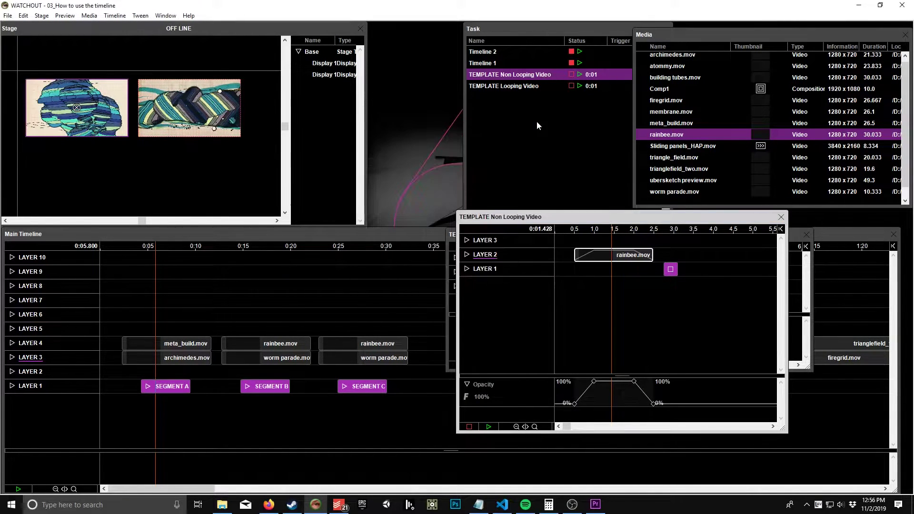
drag(597, 213, 277, 199)
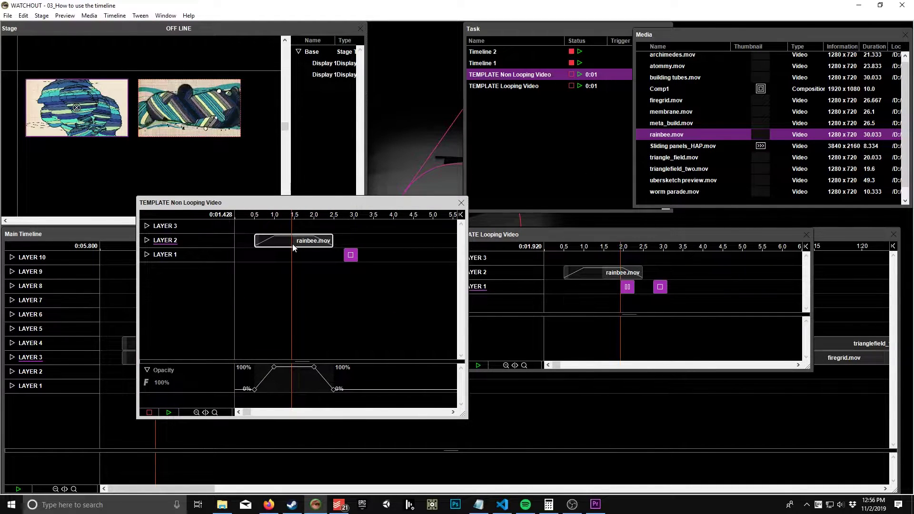
double_click(293, 245)
click(431, 203)
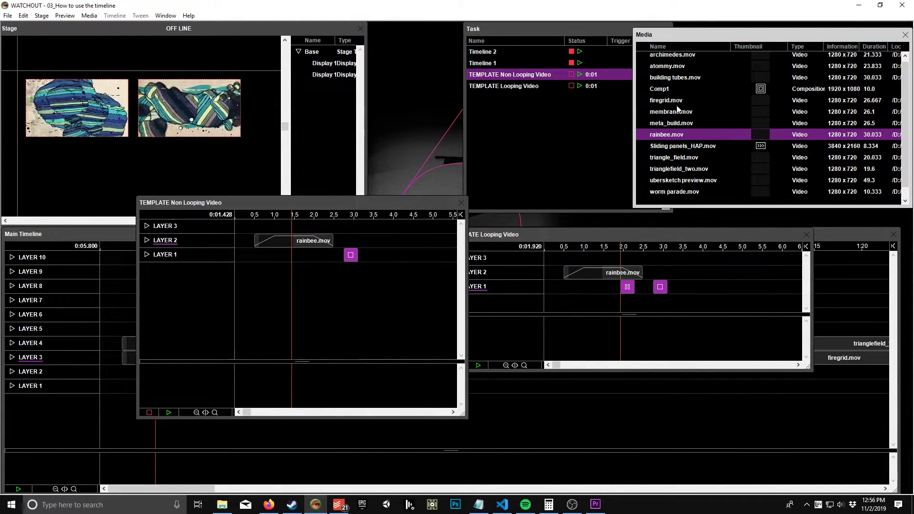
Step: Widen the Media window to show clip durations, and insert 28.033 seconds at the playhead, adjusting cue durations and tween positions
drag(635, 130, 592, 142)
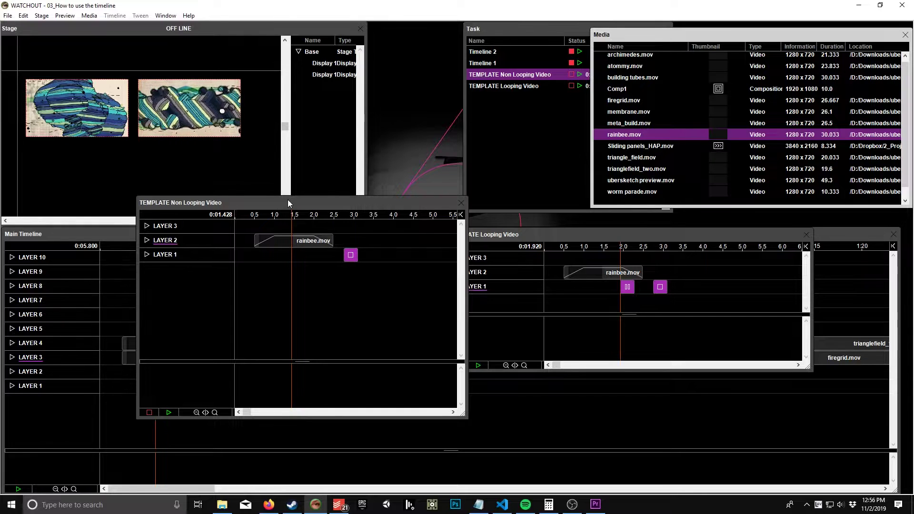
drag(287, 199, 298, 232)
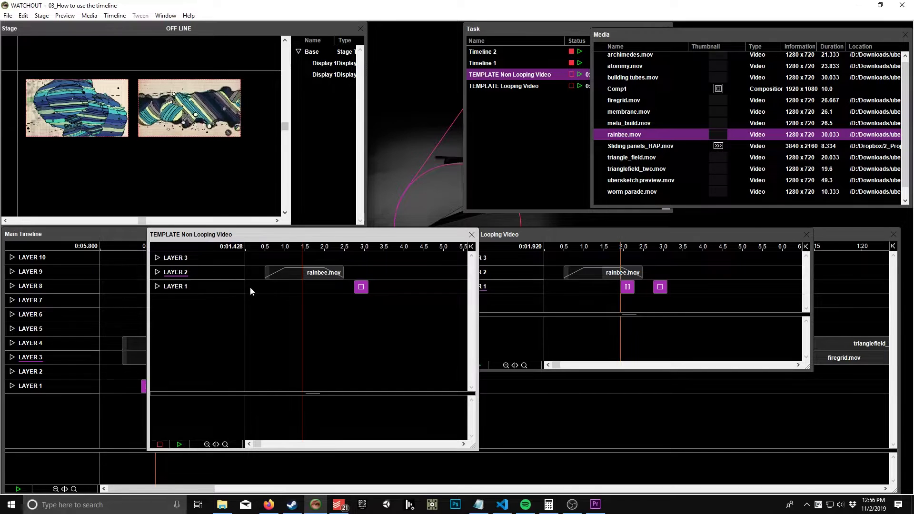
right_click(313, 310)
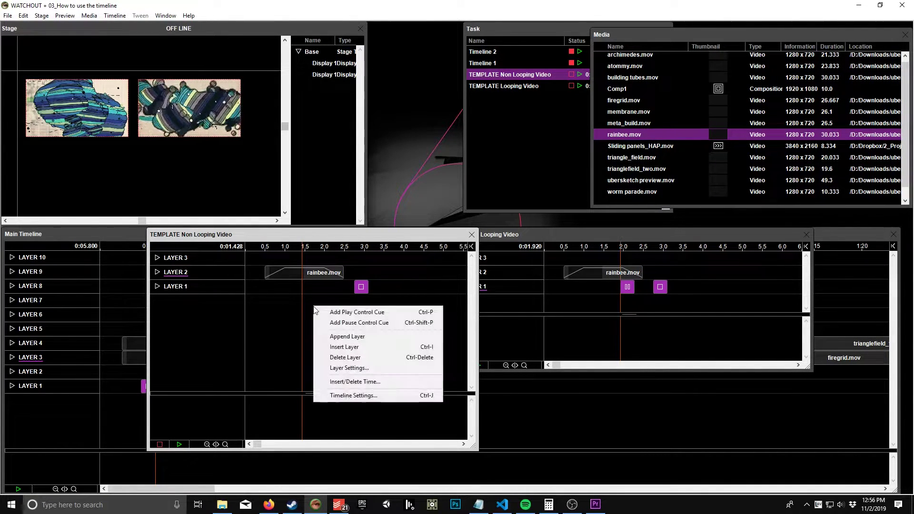
click(332, 381)
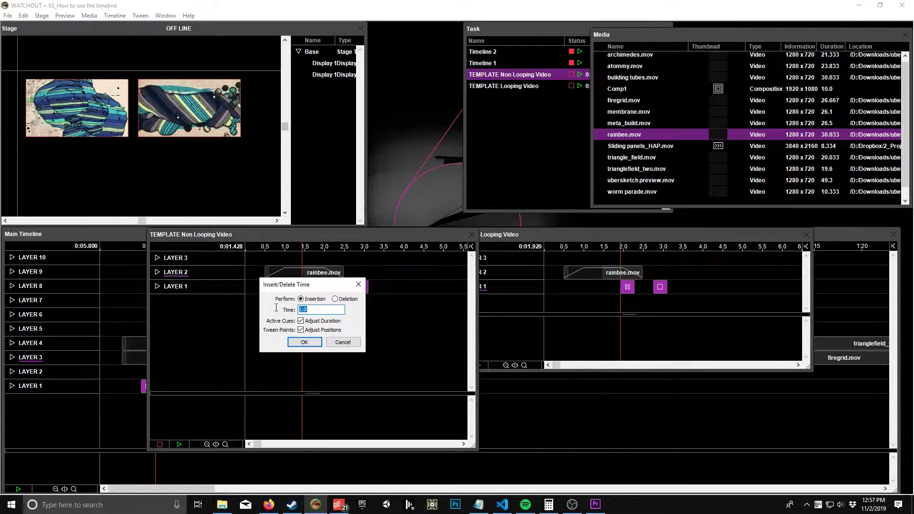
text(28.033)
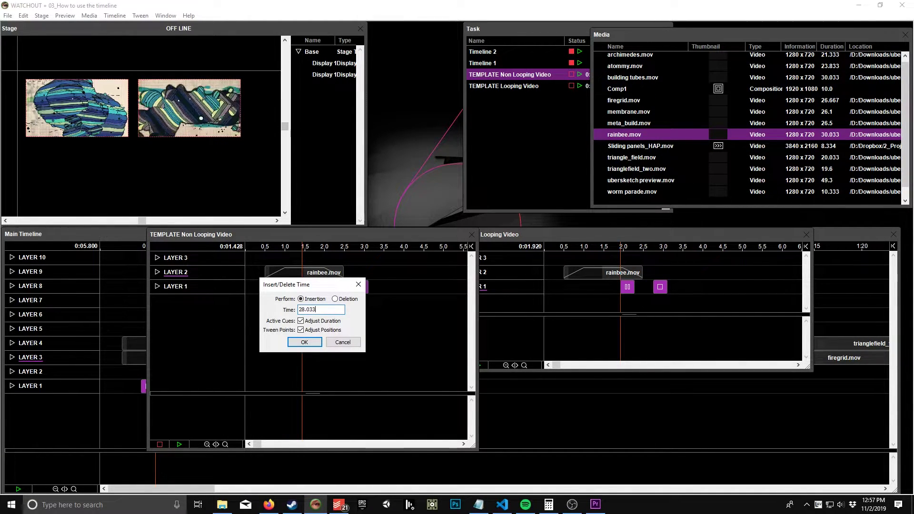
key(Return)
Step: Check the duration of the extended rainbee.mov cue and toggle its Looping behavior in the cue settings
scroll(262, 284, down, 3)
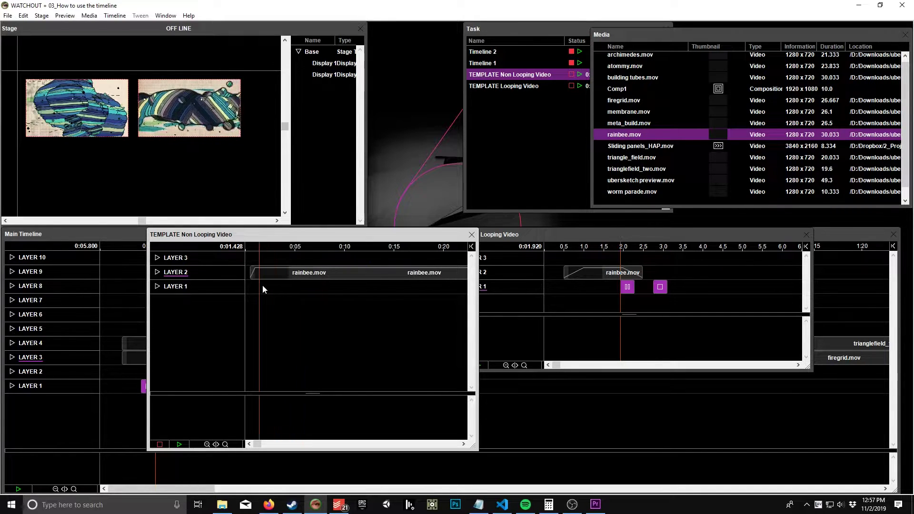
click(291, 276)
double_click(290, 276)
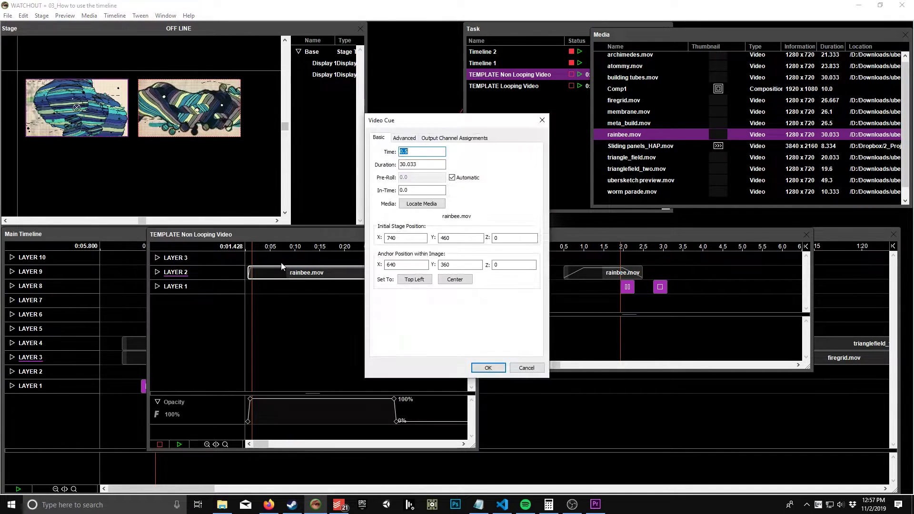
click(404, 138)
click(418, 159)
click(418, 159)
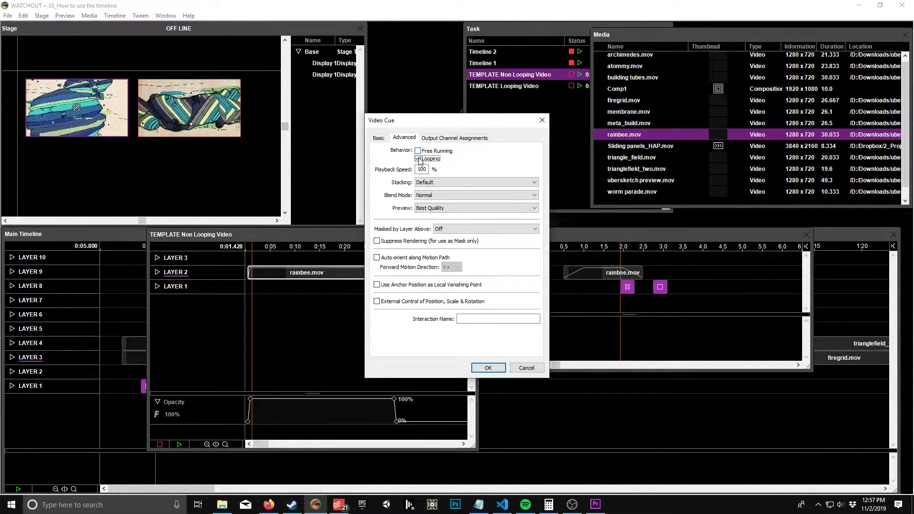
click(495, 369)
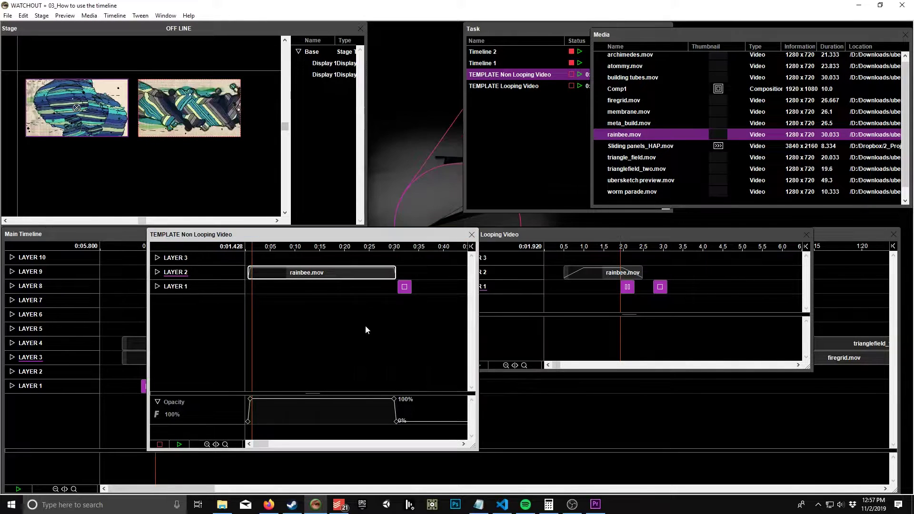
Step: Play the timeline from about 29 seconds through rainbee.mov's fade-out to the stop cue, viewing the end up close
click(387, 248)
key(space)
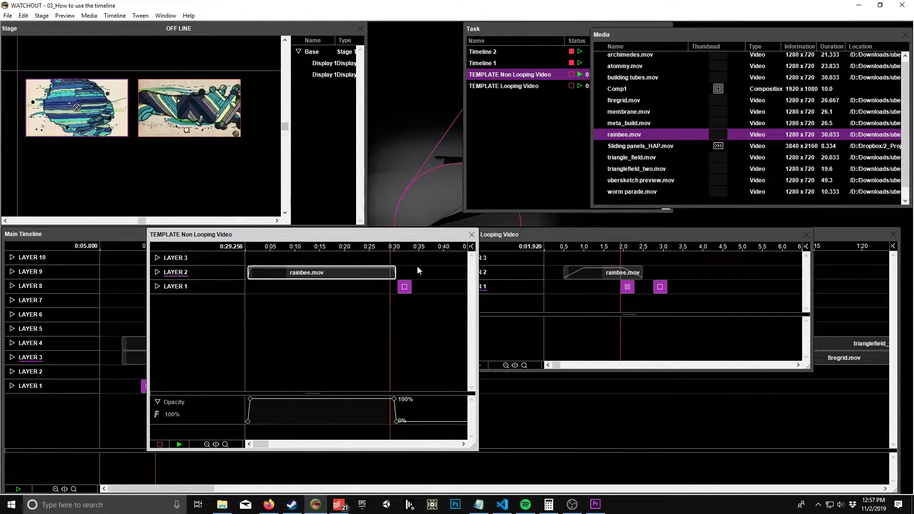
key(plus)
key(plus)
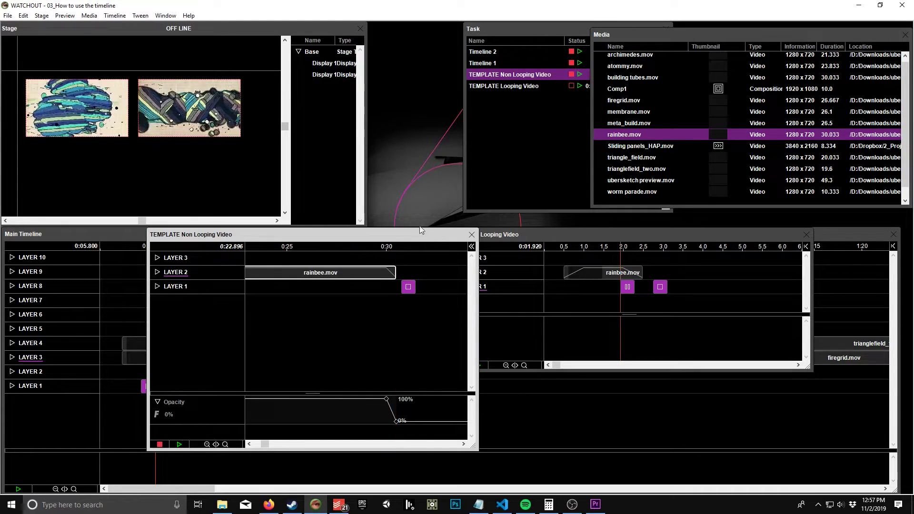
click(369, 312)
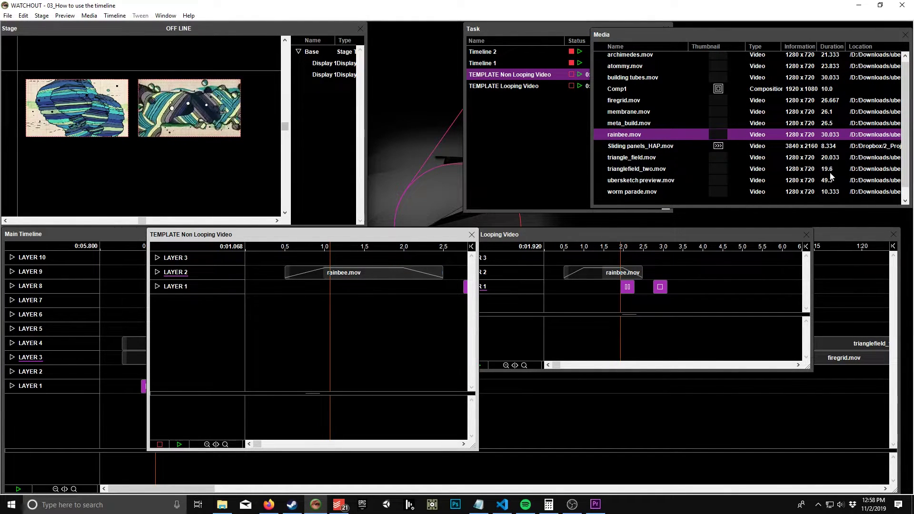
Step: Replace rainbee.mov on Layer 2 of the TEMPLATE Non Looping Video timeline with Sliding panels_HAP.mov
click(827, 147)
click(826, 147)
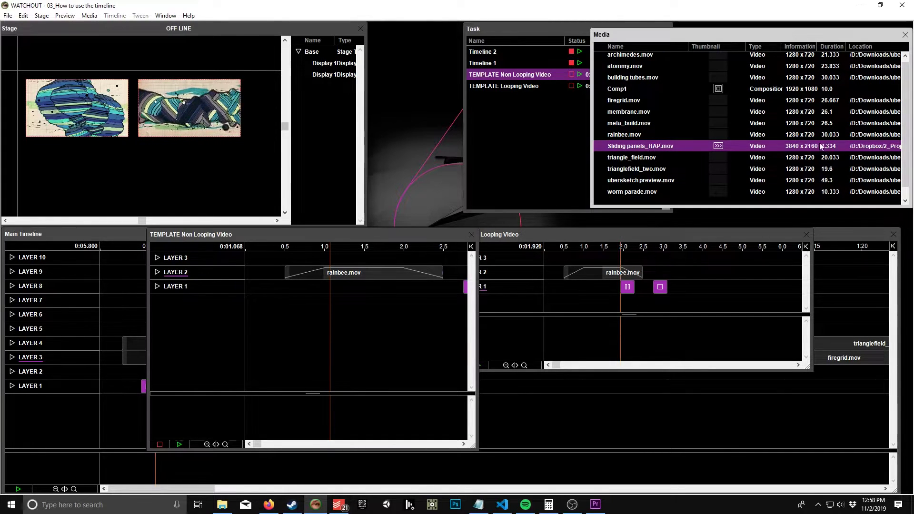
drag(827, 149, 347, 276)
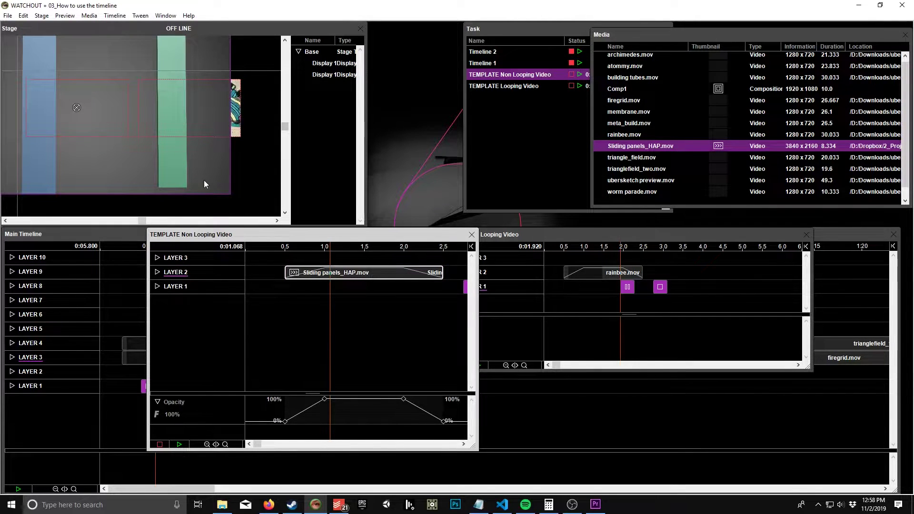
click(346, 305)
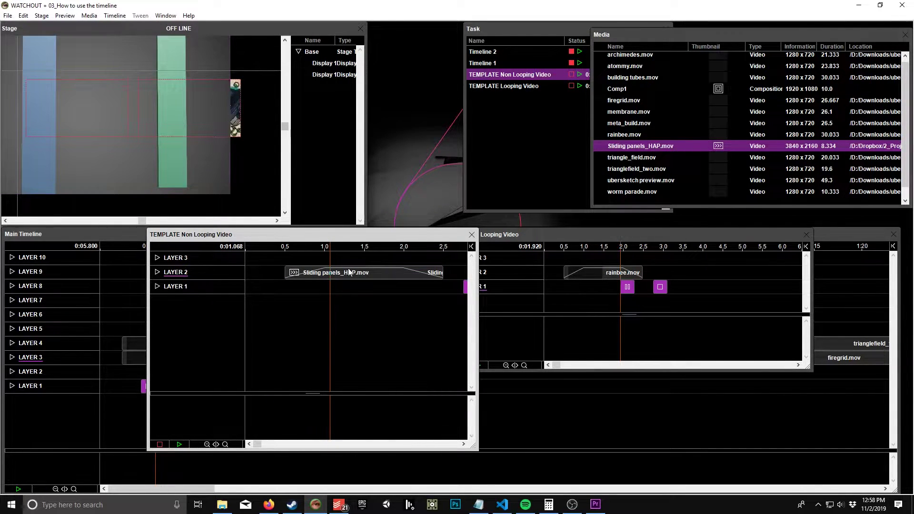
Step: Insert 6.334 seconds at the playhead within Sliding panels_HAP.mov, adjusting active cue durations and tween point positions
click(348, 272)
right_click(344, 310)
click(304, 316)
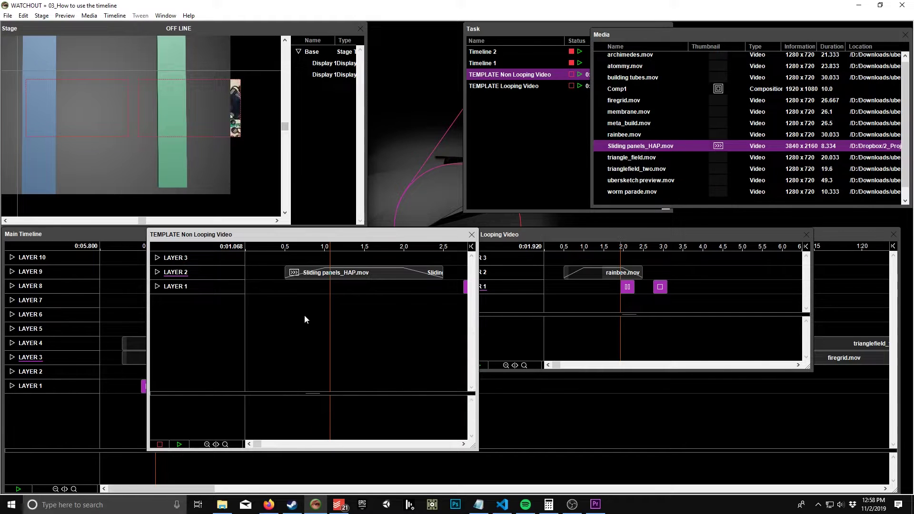
right_click(329, 308)
click(358, 383)
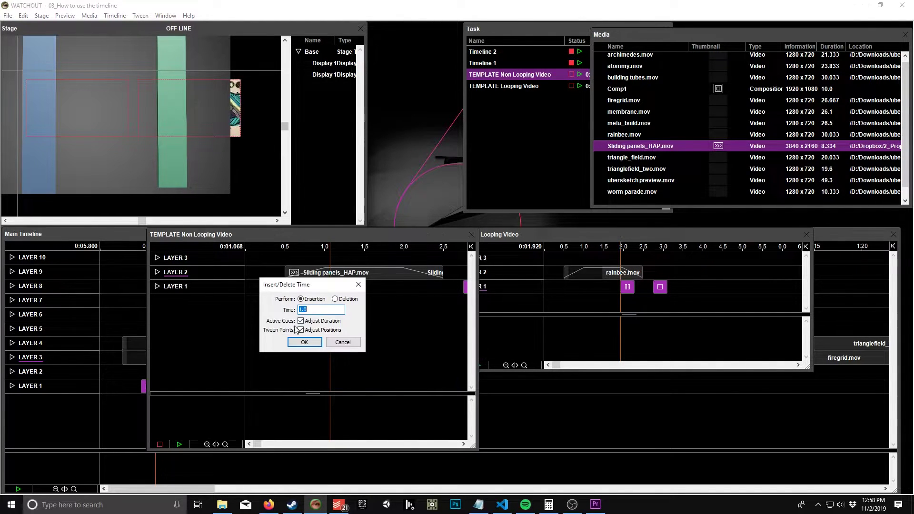
text(8.33)
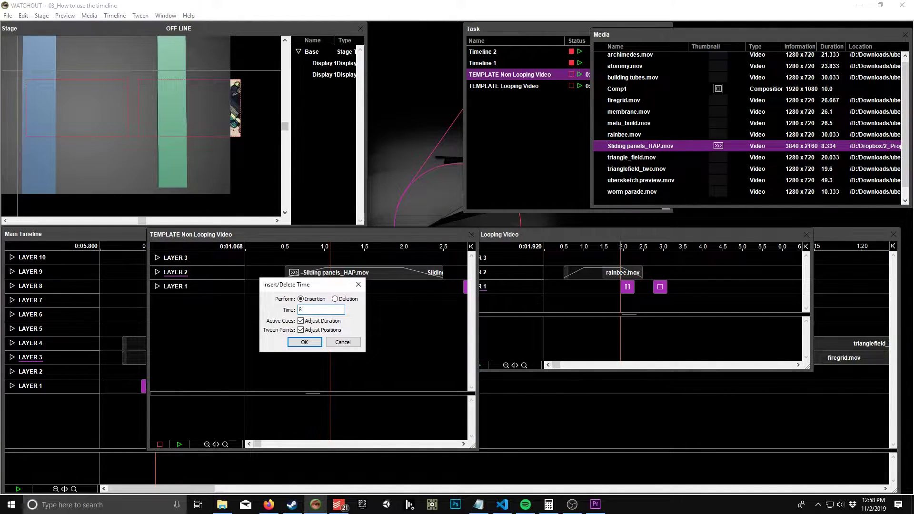
key(BackSpace)
key(BackSpace)
key(BackSpace)
key(BackSpace)
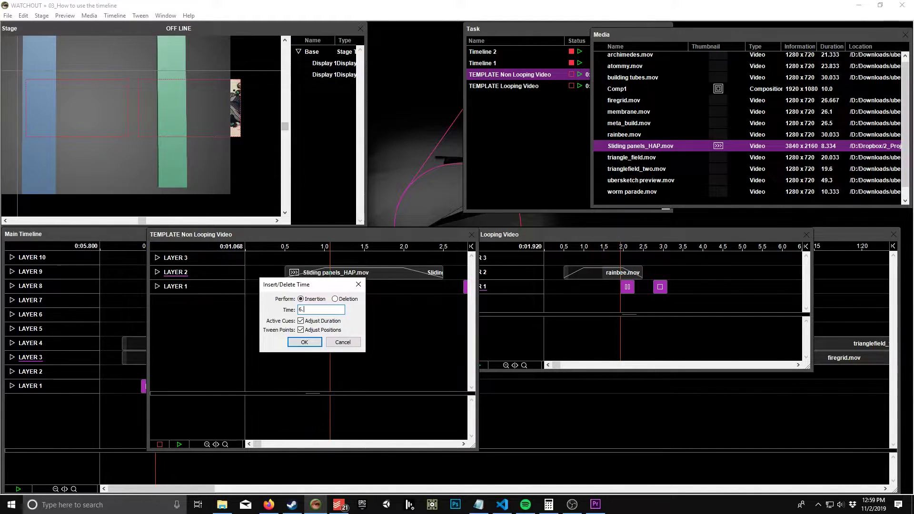
text(6.334)
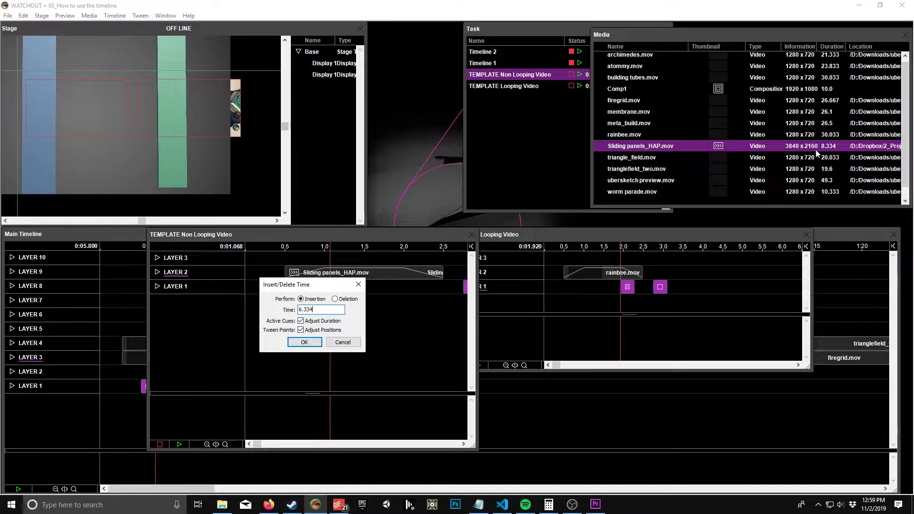
click(305, 342)
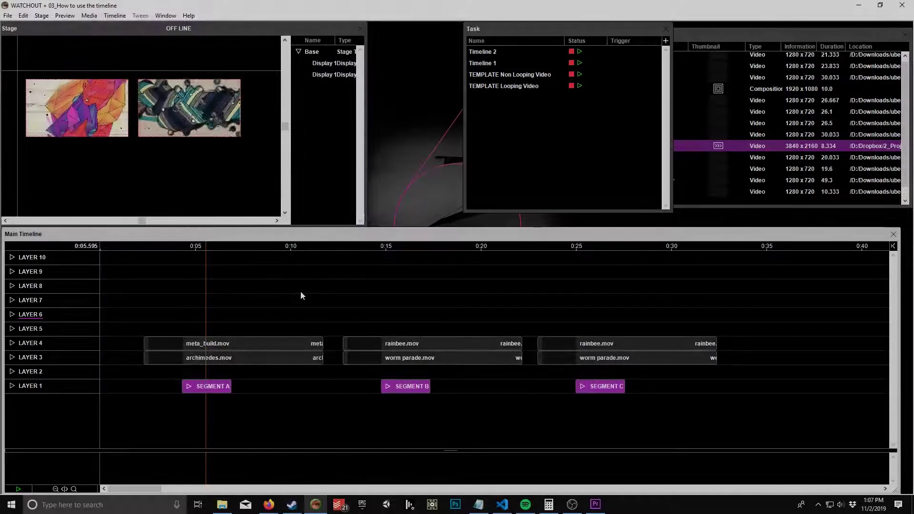
Step: Duplicate the TEMPLATE Looping Video timeline in the task list and rename the copy Loop A
click(503, 86)
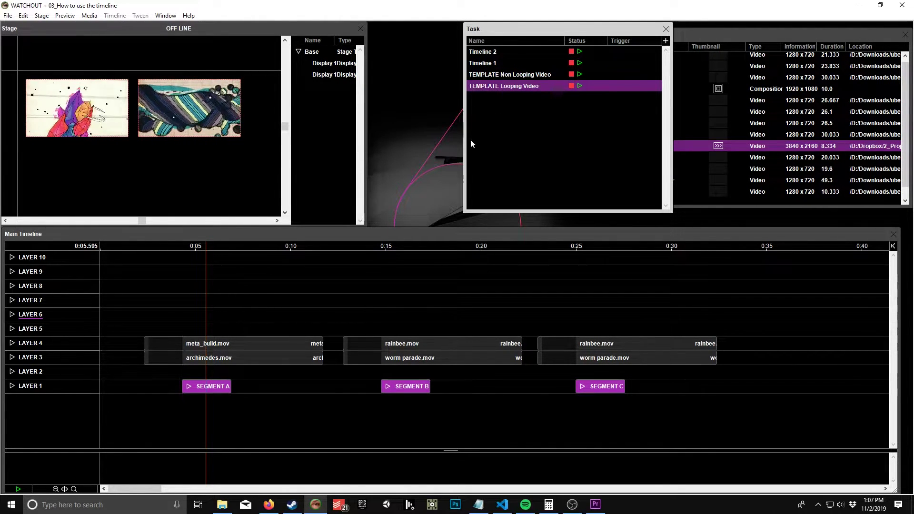
key(ctrl+v)
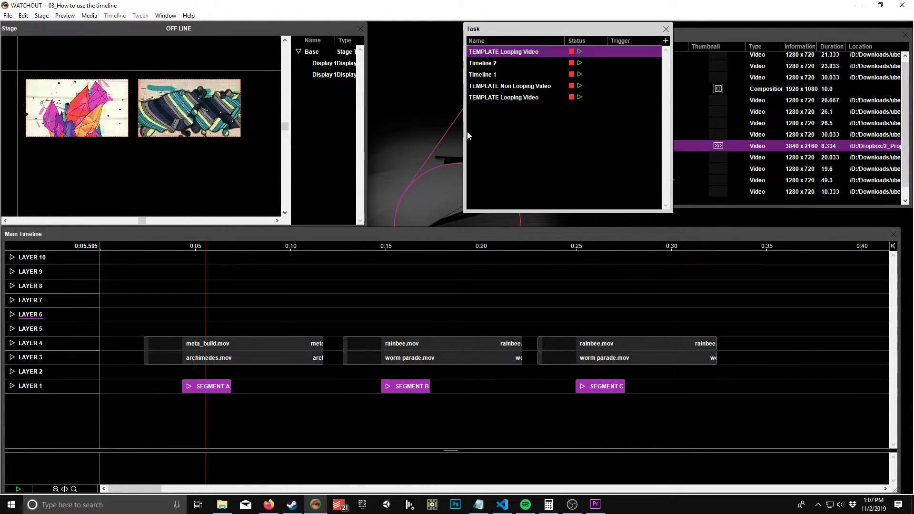
double_click(508, 52)
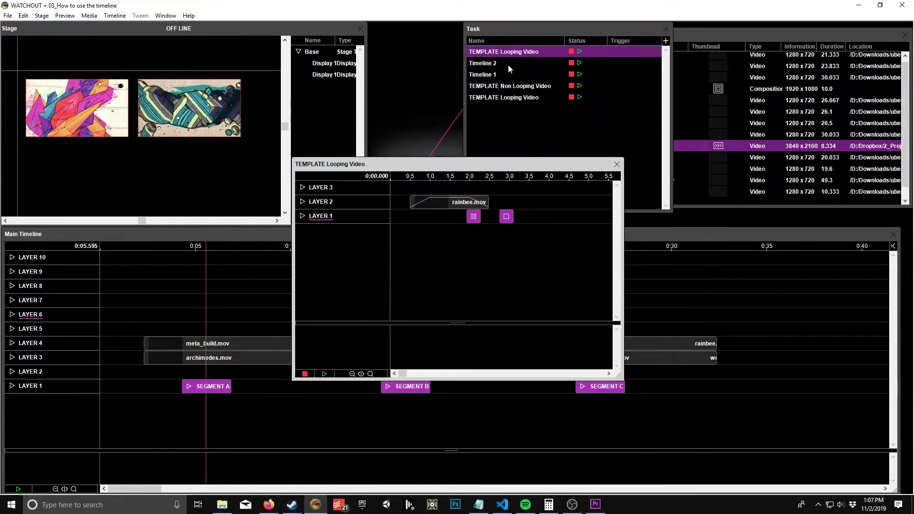
double_click(438, 252)
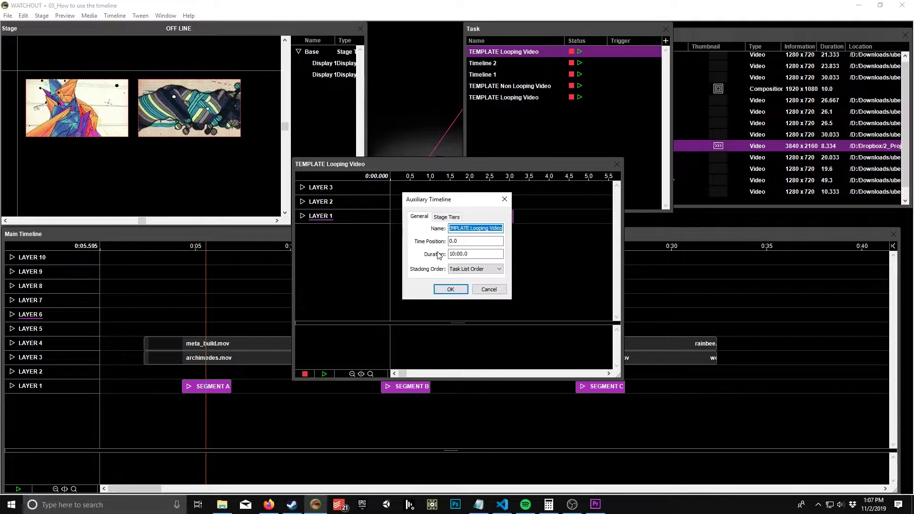
text(Lo)
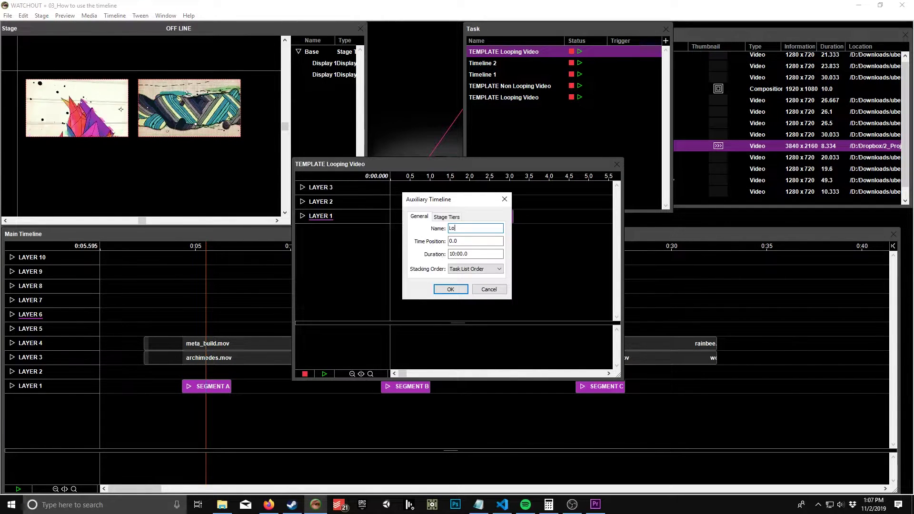
text(op A)
key(Return)
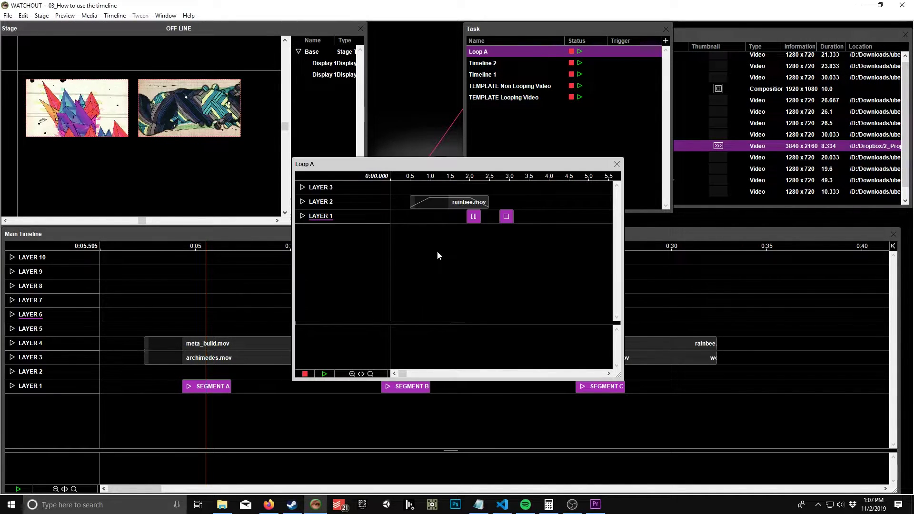
Step: Replace rainbee.mov on Layer 2 of the Loop A timeline with meta_build.mov and close the timeline
click(714, 37)
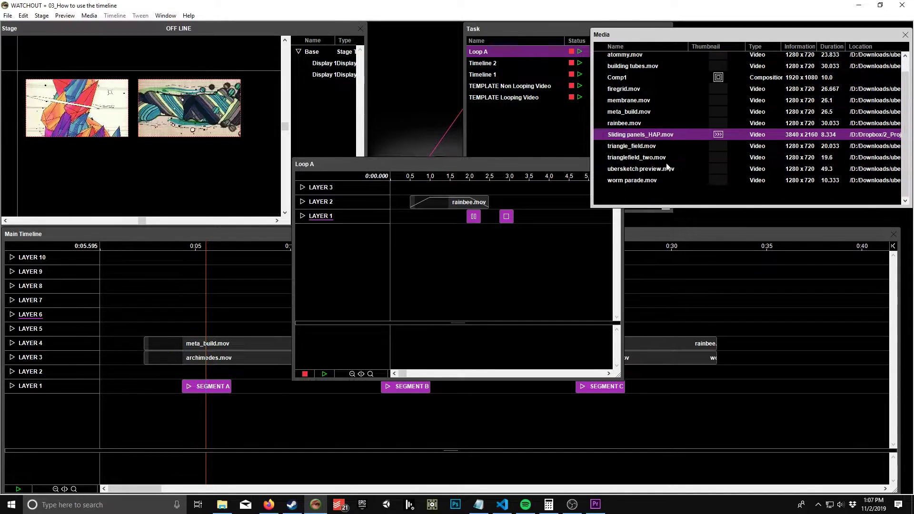
scroll(633, 128, up, 1)
drag(634, 128, 459, 198)
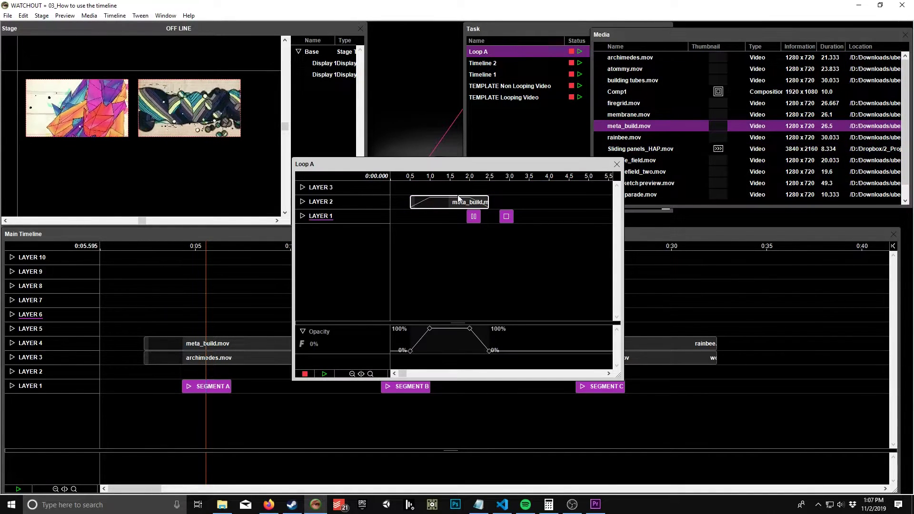
double_click(454, 205)
key(Escape)
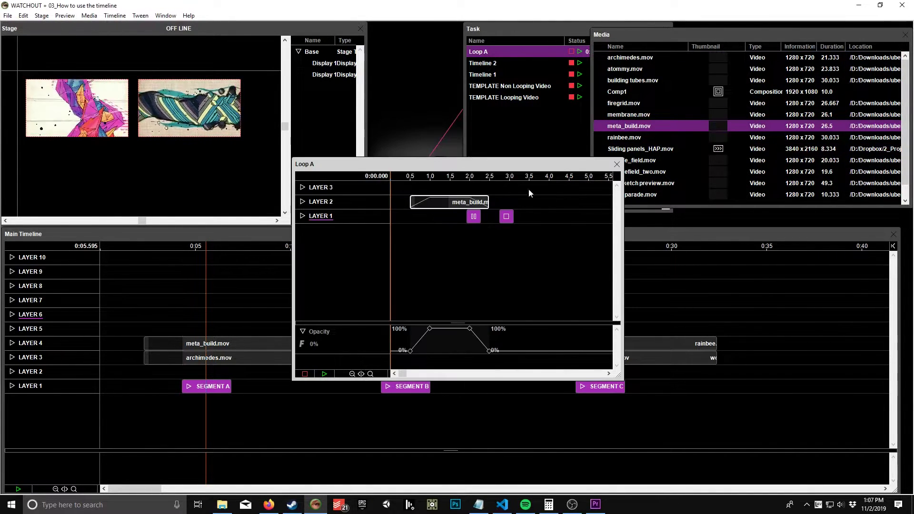
click(616, 165)
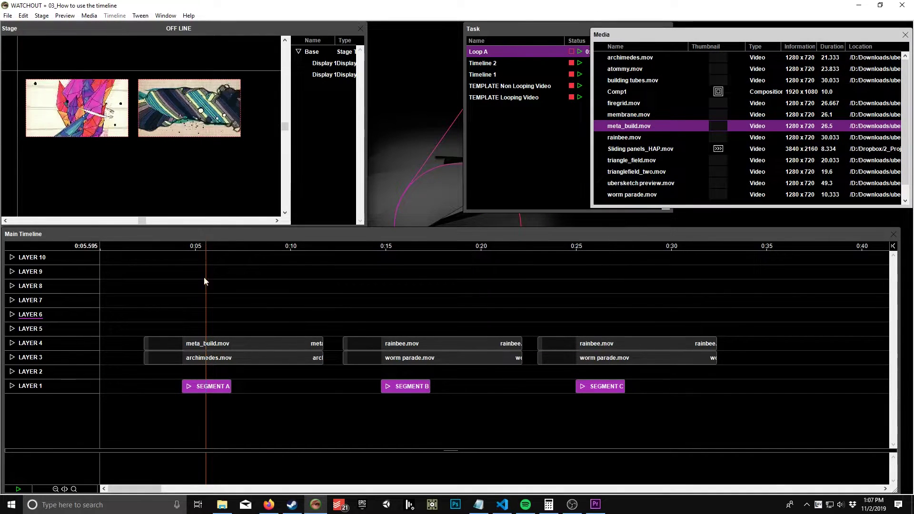
drag(201, 247, 222, 246)
click(191, 246)
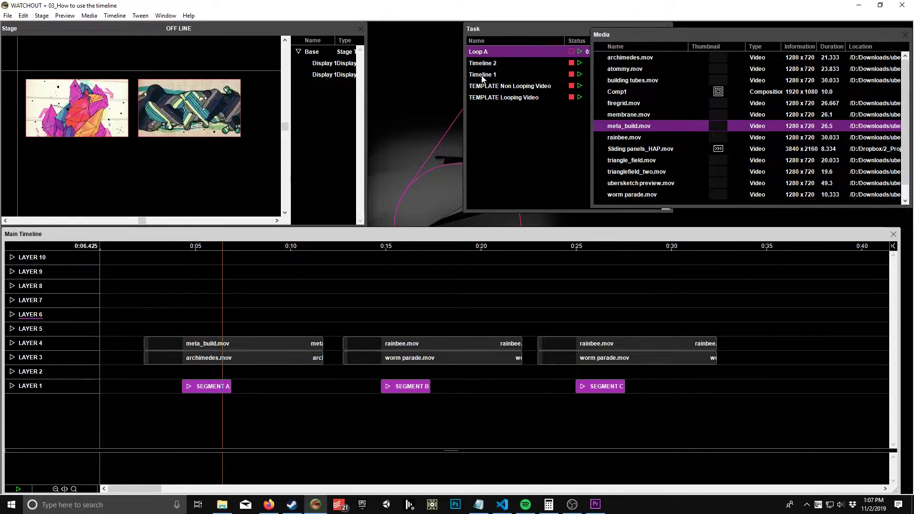
click(515, 31)
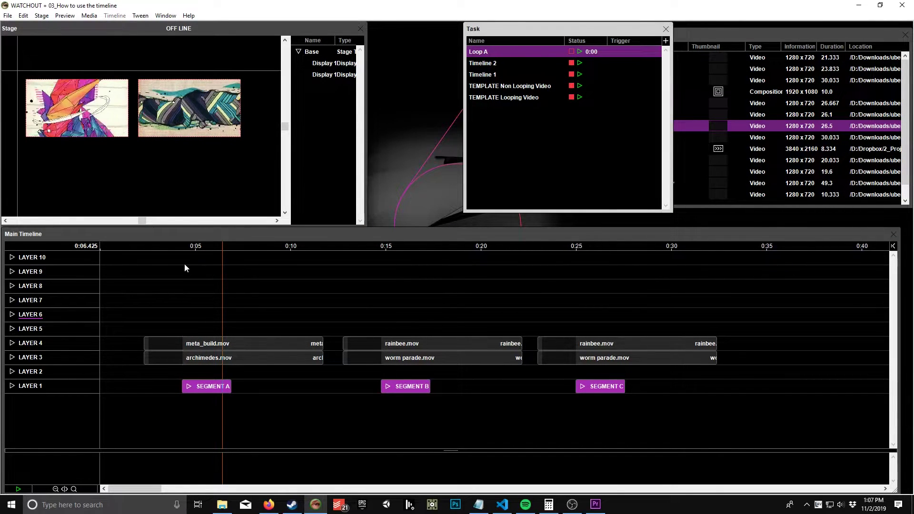
click(200, 247)
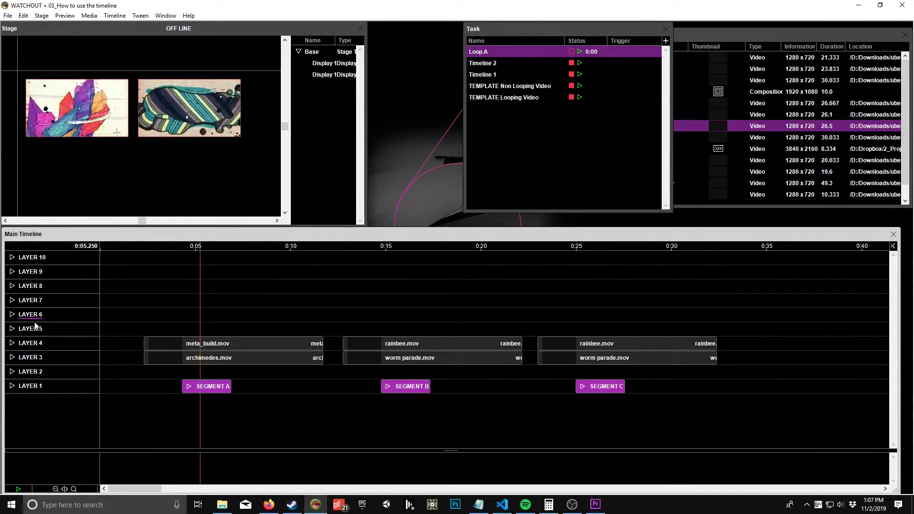
drag(203, 246, 205, 250)
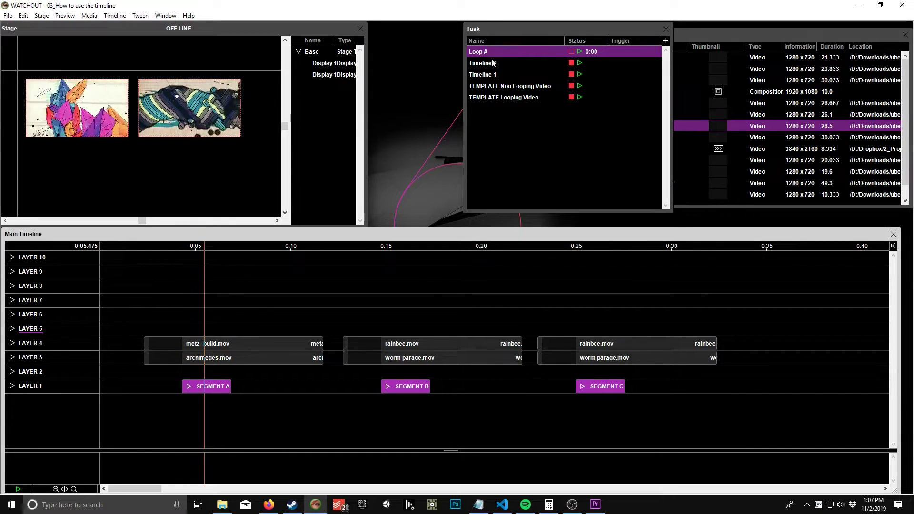
click(213, 246)
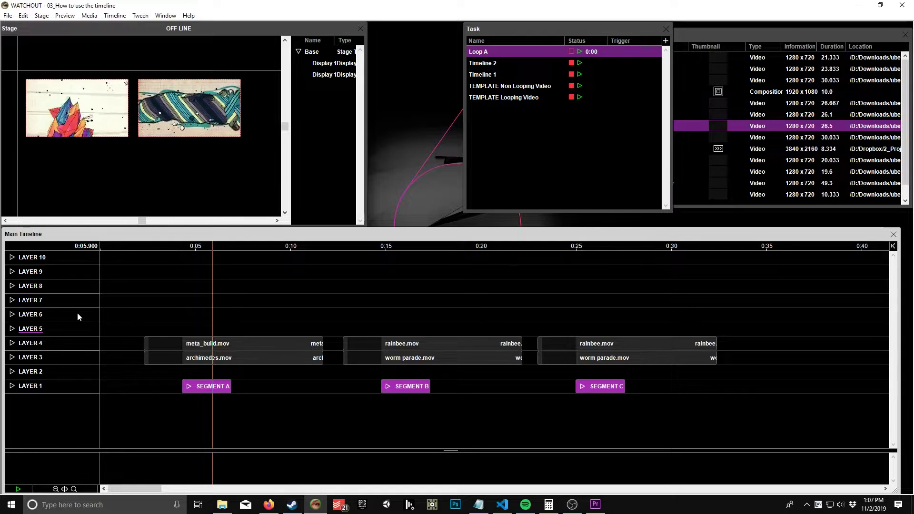
drag(181, 246, 195, 246)
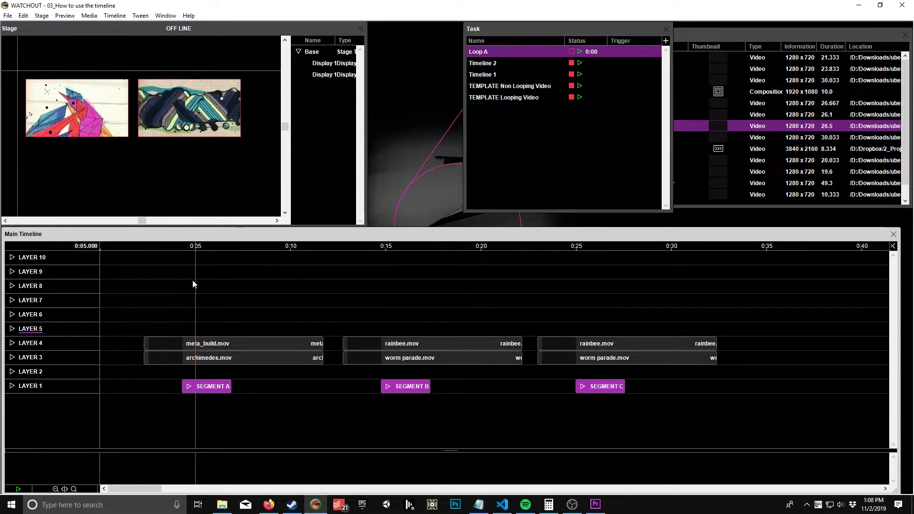
Step: Add a play control cue at 4.45 s on Layer 5 of the Main Timeline that runs the timeline named Loop A
click(185, 248)
key(ctrl+p)
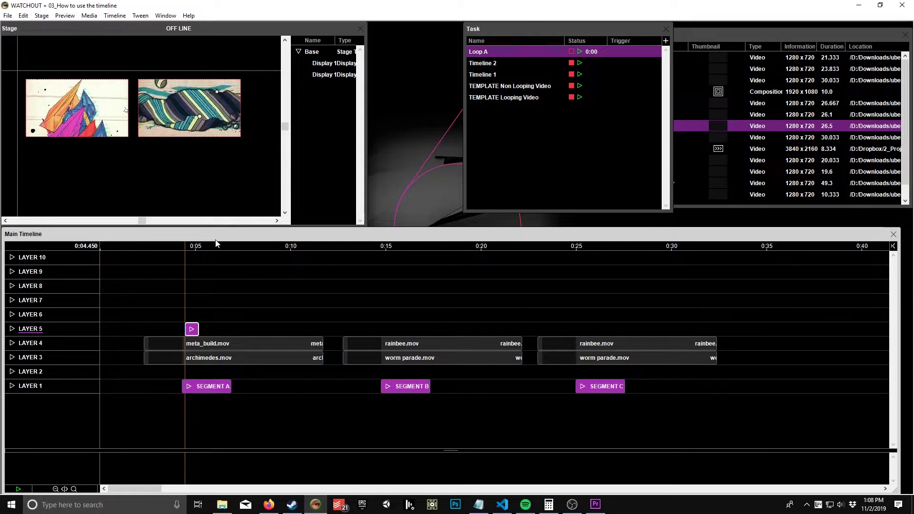
key(Return)
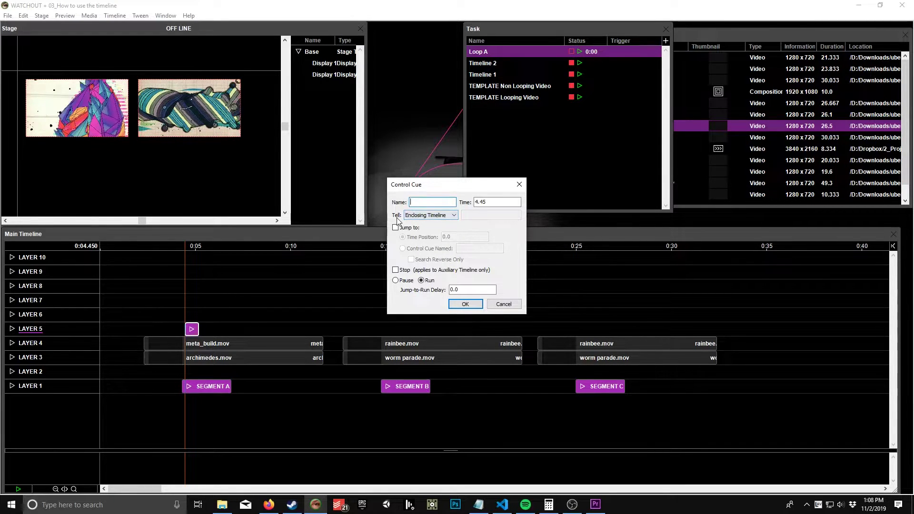
click(428, 215)
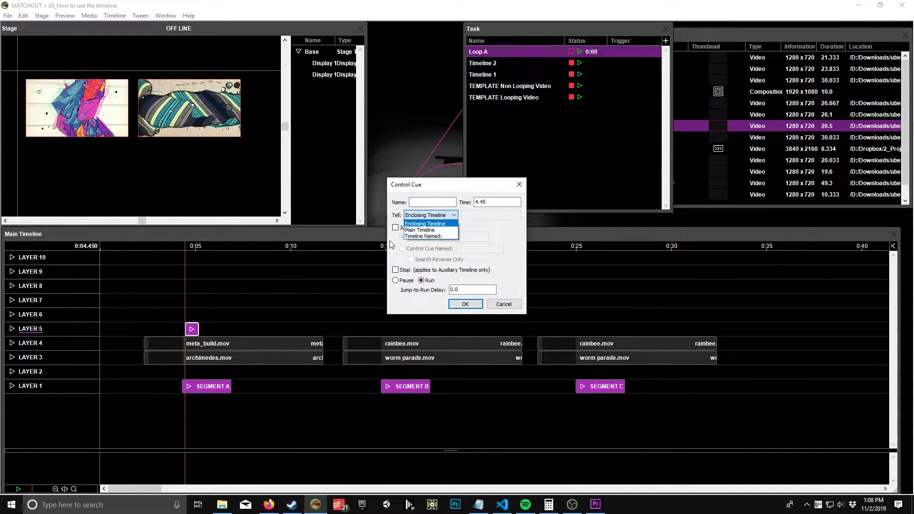
click(429, 229)
click(486, 215)
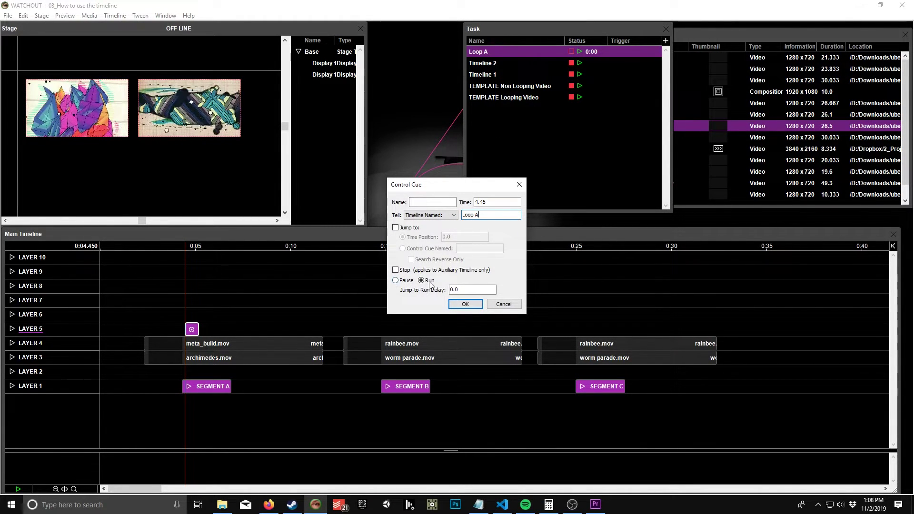
click(478, 307)
Step: Name the new control cue on Layer 5 "run Loop A"
double_click(192, 330)
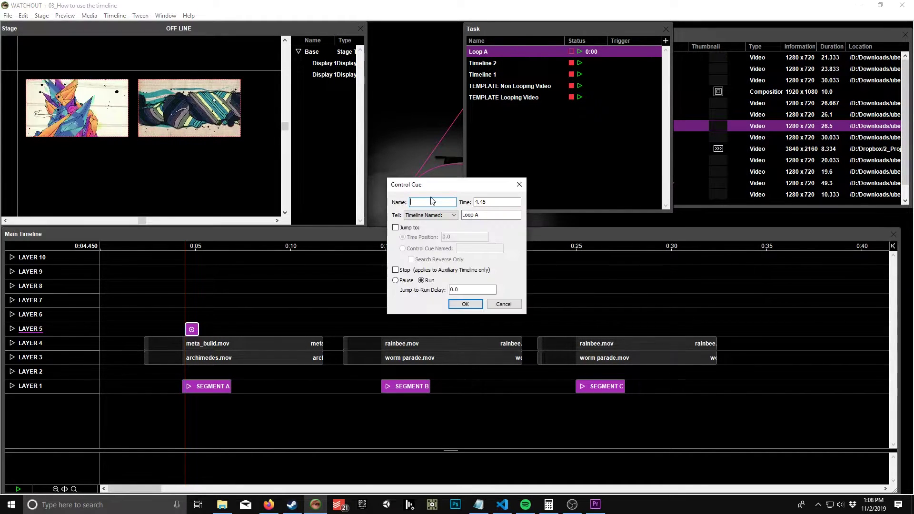
text(run Loop A)
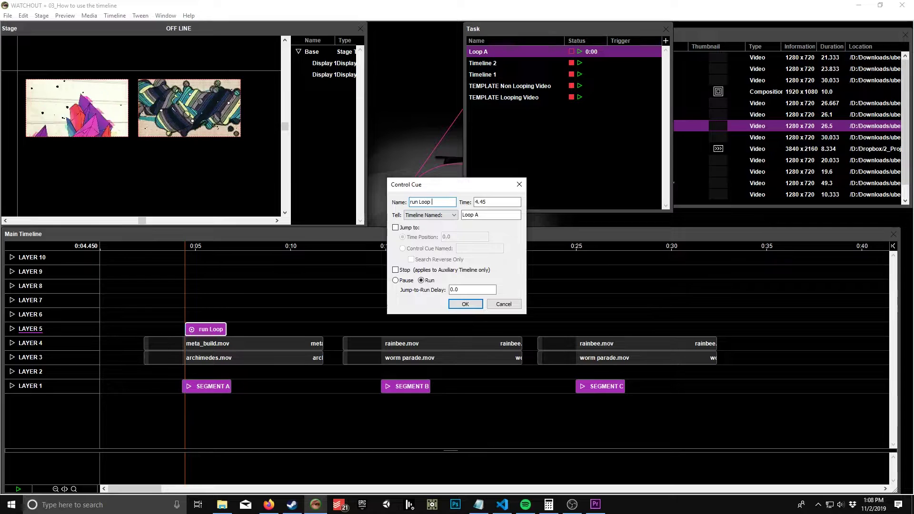
key(Return)
Step: Play the Main Timeline from about 3.55 s through the run Loop A cue and check the playback position inside Loop A
drag(185, 318, 177, 315)
click(168, 245)
click(195, 283)
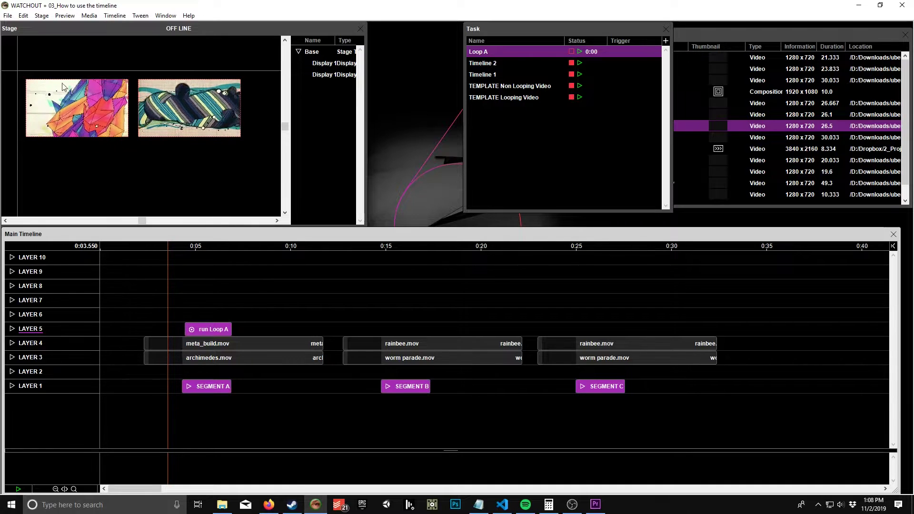
key(space)
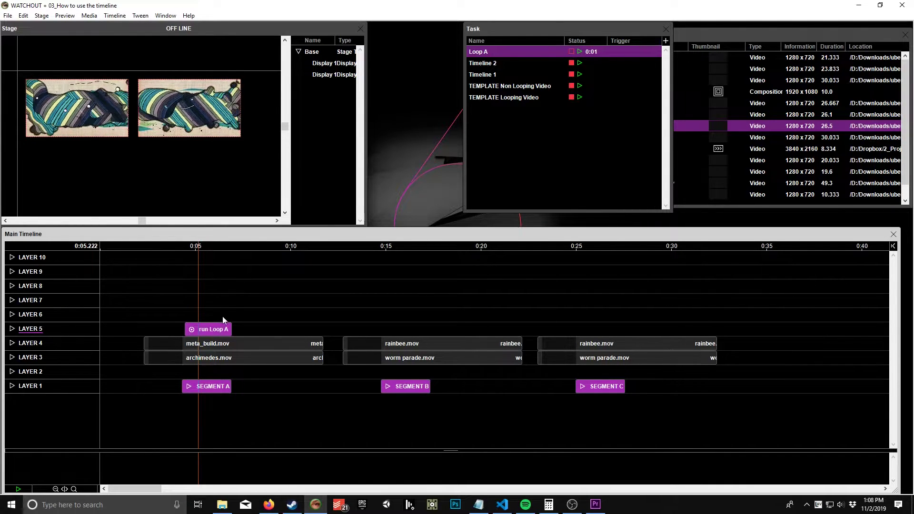
double_click(478, 53)
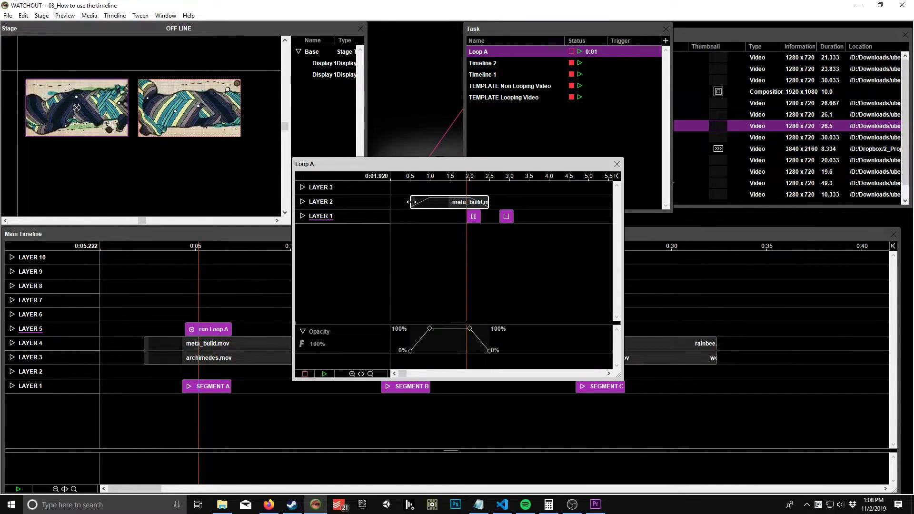
click(617, 164)
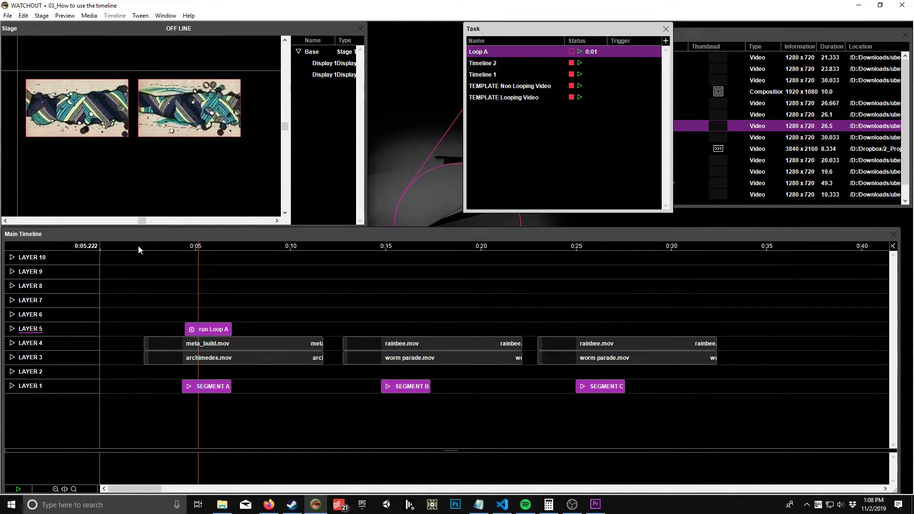
drag(198, 246, 199, 248)
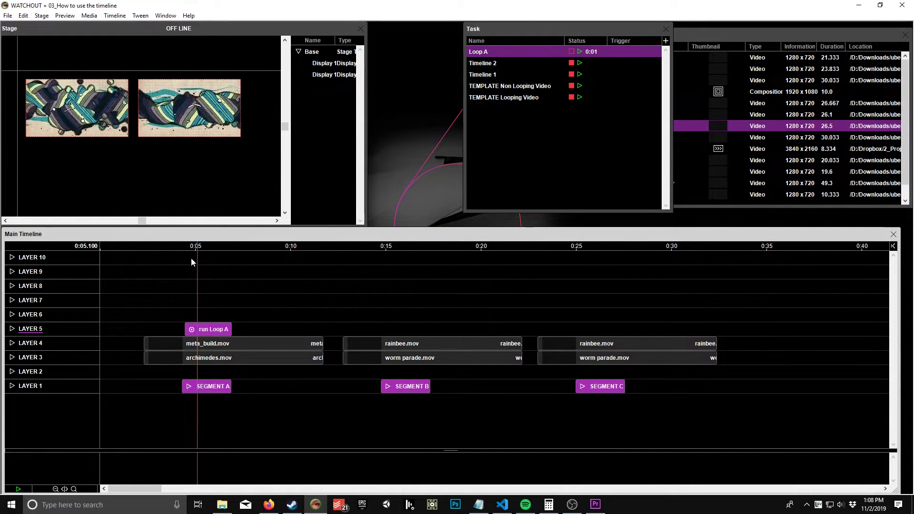
drag(203, 247, 209, 247)
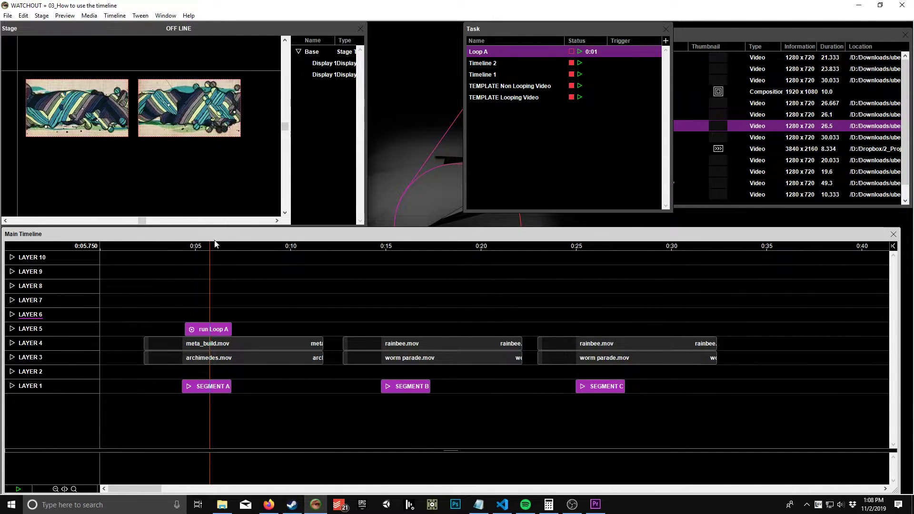
drag(215, 244, 203, 246)
Step: Duplicate the run Loop A cue on Layer 5 and place the copy at about 9.075 s
click(209, 328)
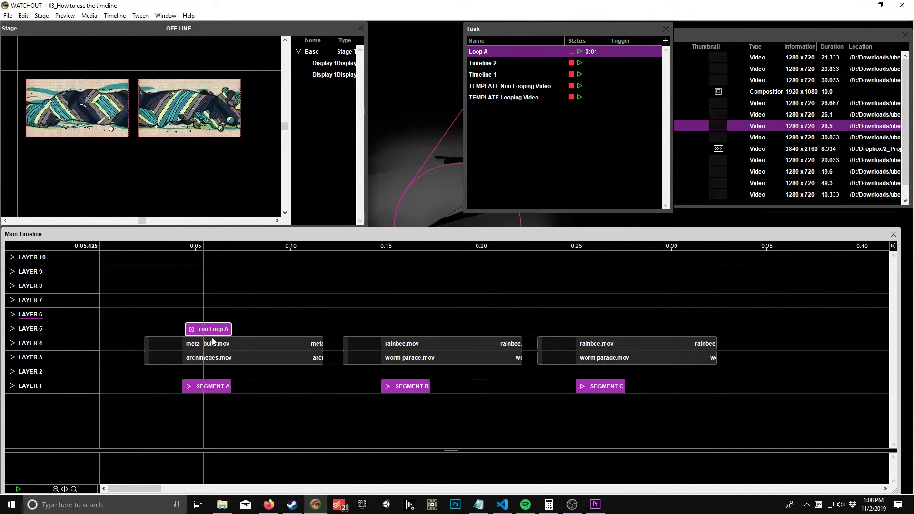
click(243, 248)
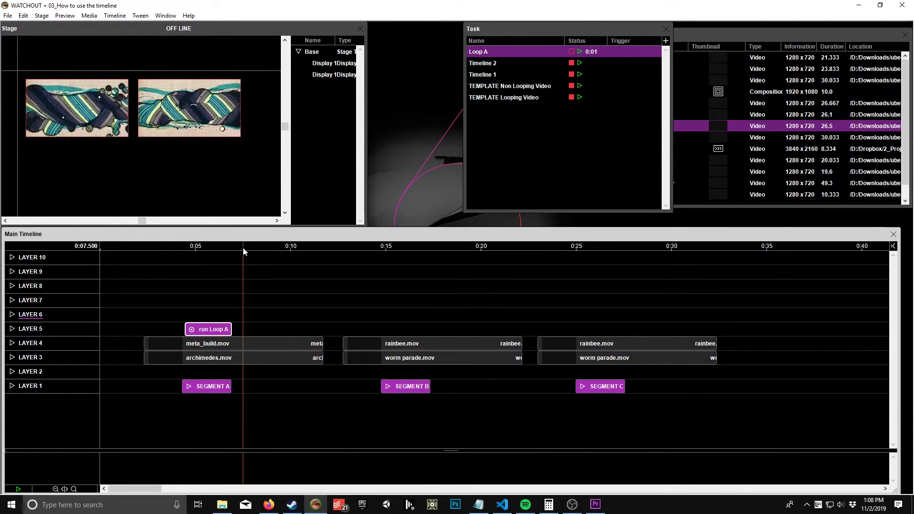
key(ctrl+v)
drag(268, 329, 299, 331)
Step: Set the copied control cue to Stop the Loop A timeline and rename it "stop Loop A"
double_click(299, 330)
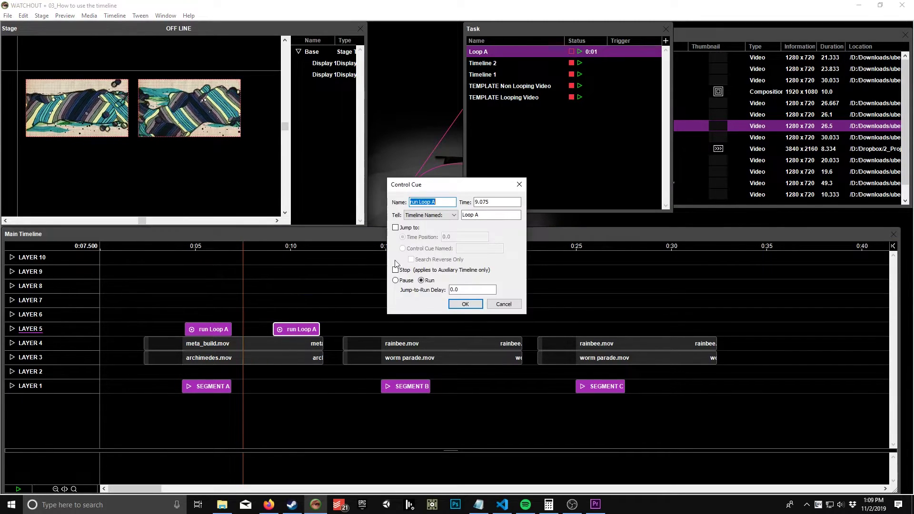
click(405, 270)
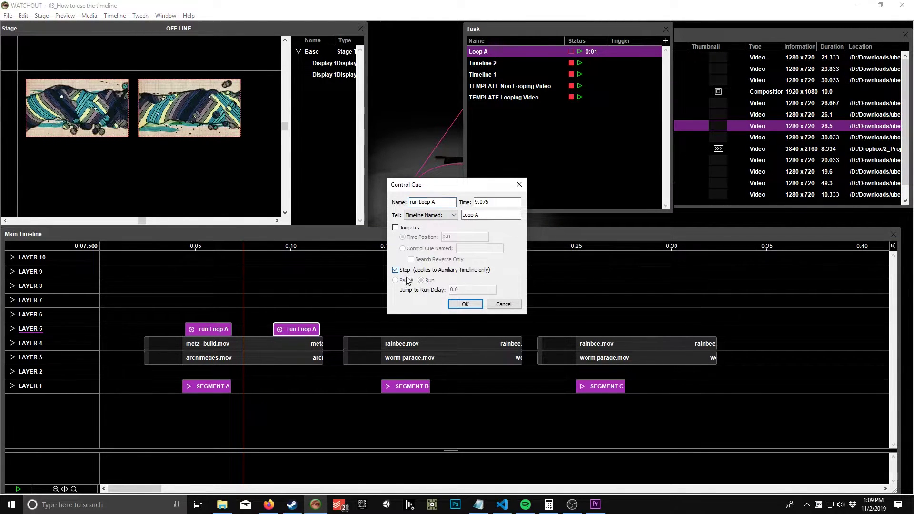
double_click(414, 202)
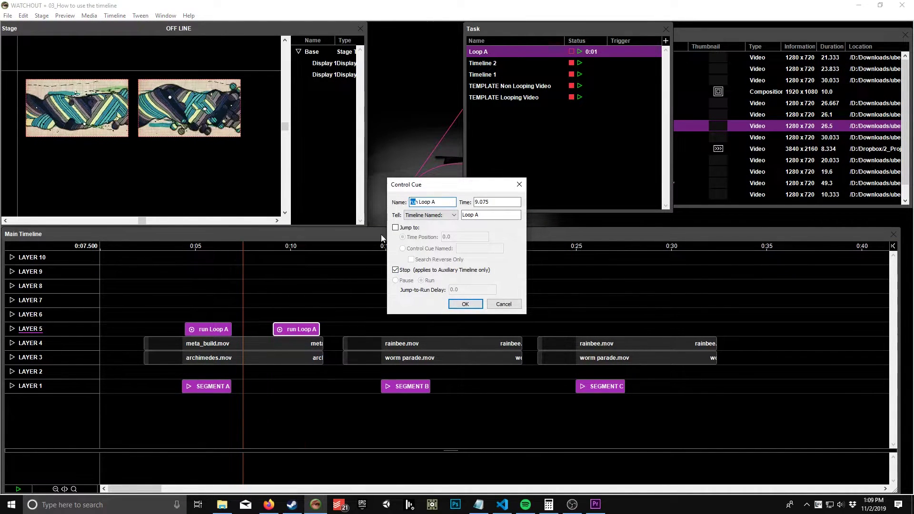
text(n)
key(BackSpace)
text(stop)
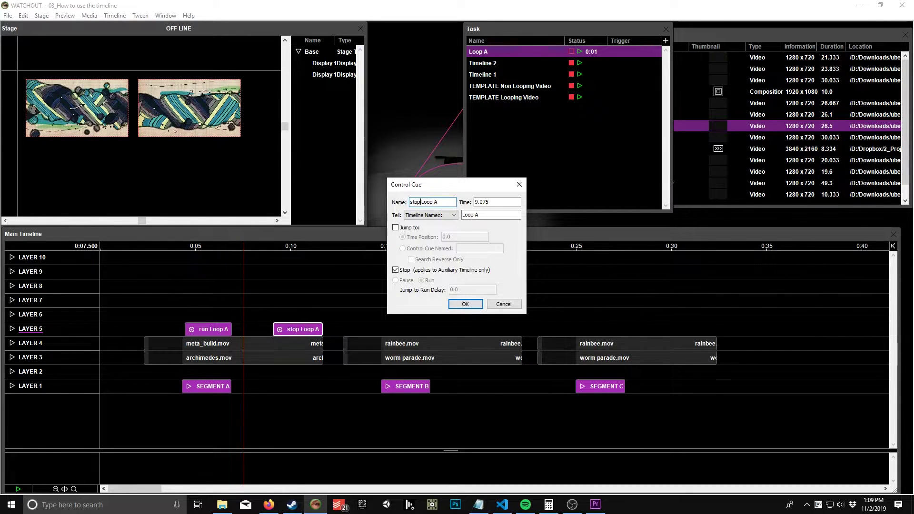
key(Return)
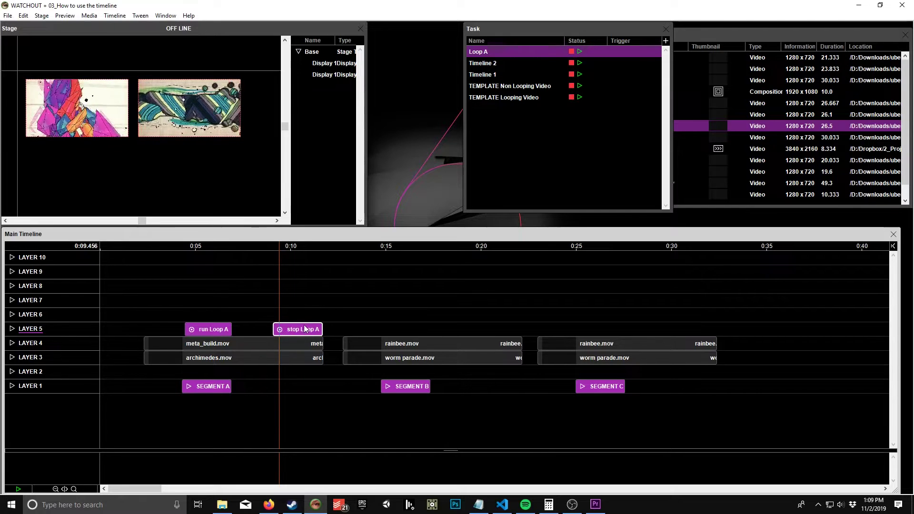
Step: Review the stop Loop A cue's settings without changing them, and inspect the cues inside the Loop A timeline
double_click(275, 330)
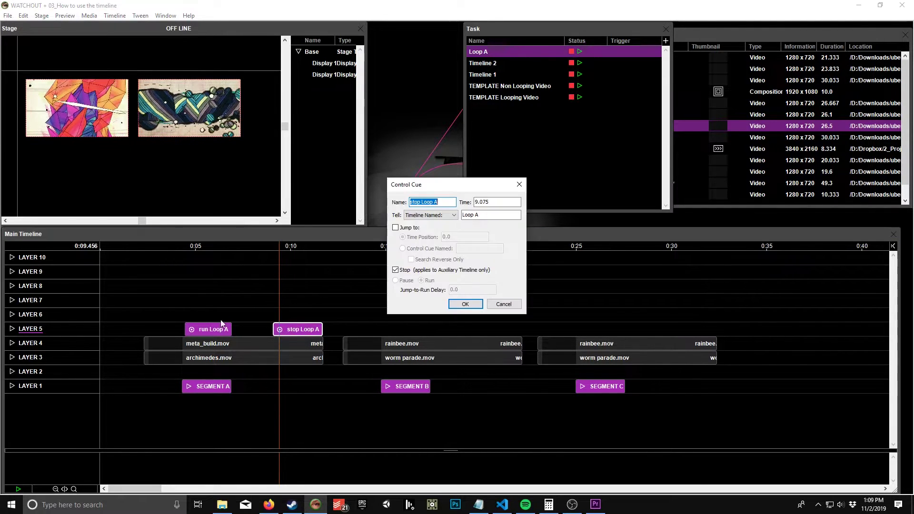
click(520, 184)
double_click(482, 54)
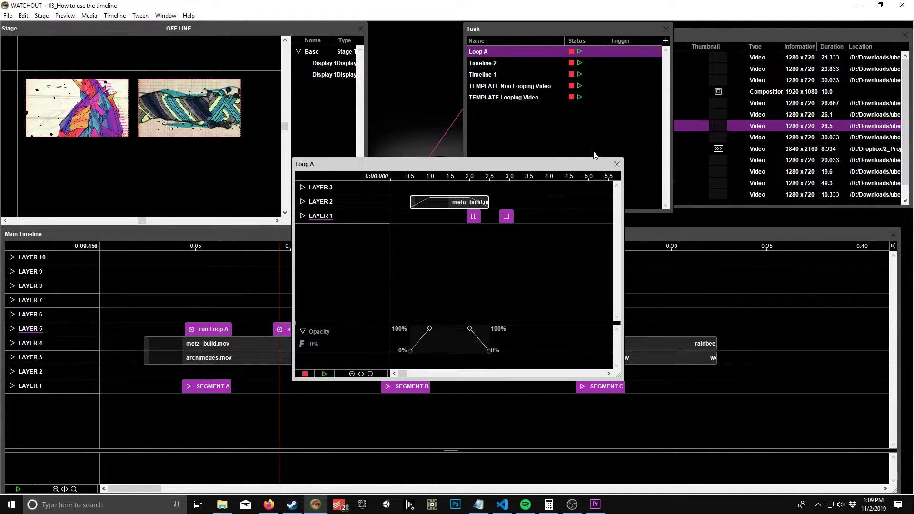
click(617, 164)
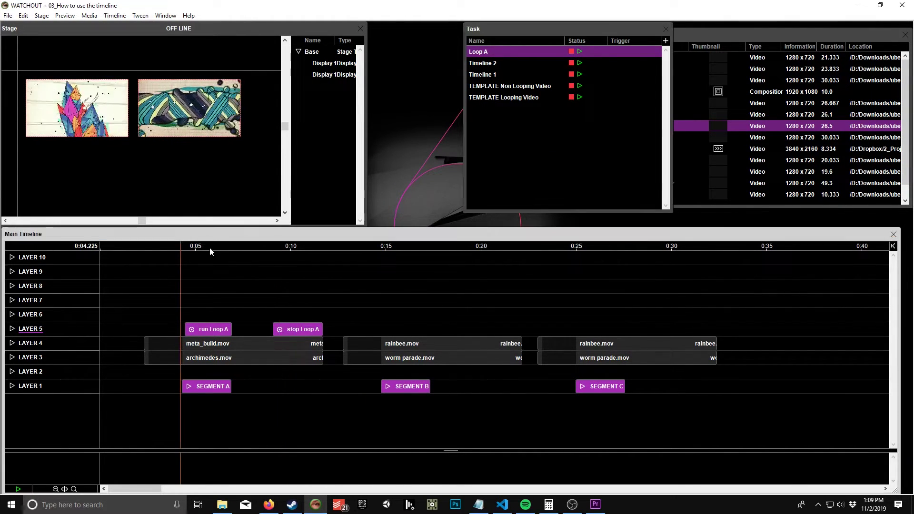
Step: Play the Main Timeline repeatedly from about 4 s across the run Loop A cue and check Loop A's status in the task list
key(space)
key(space)
click(181, 246)
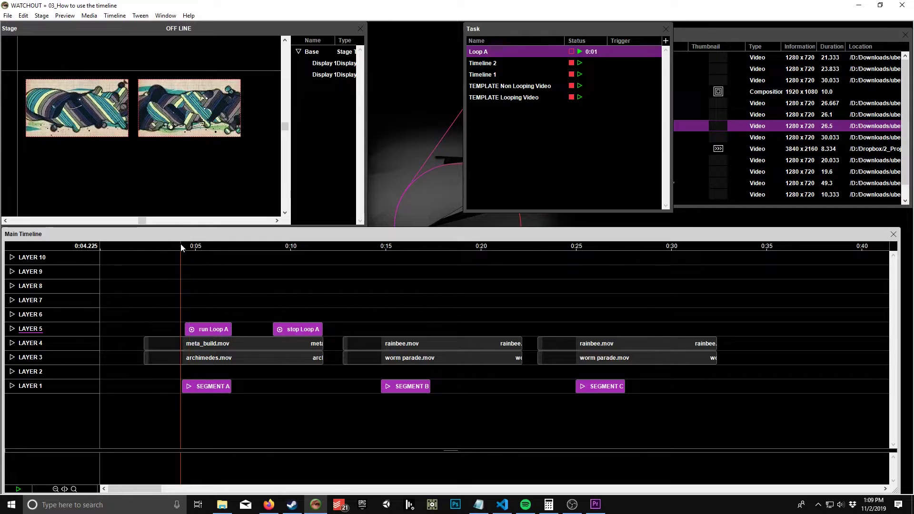
key(space)
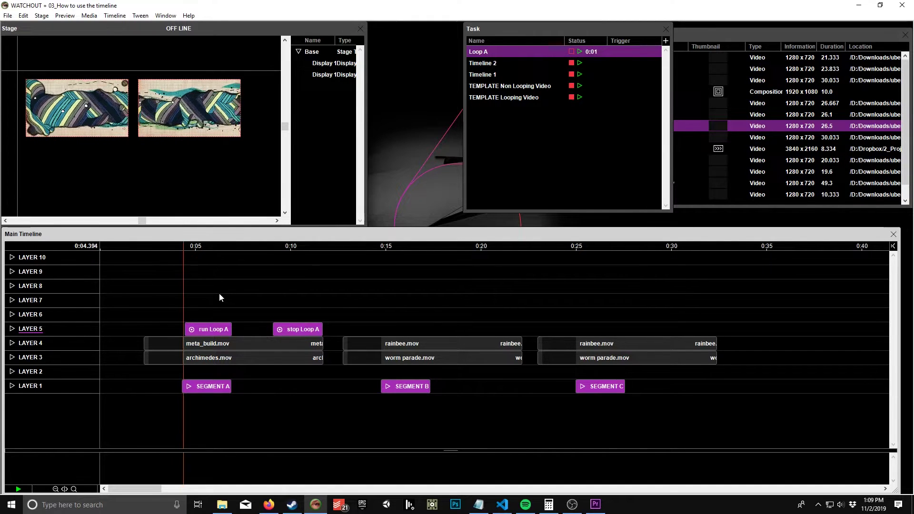
key(space)
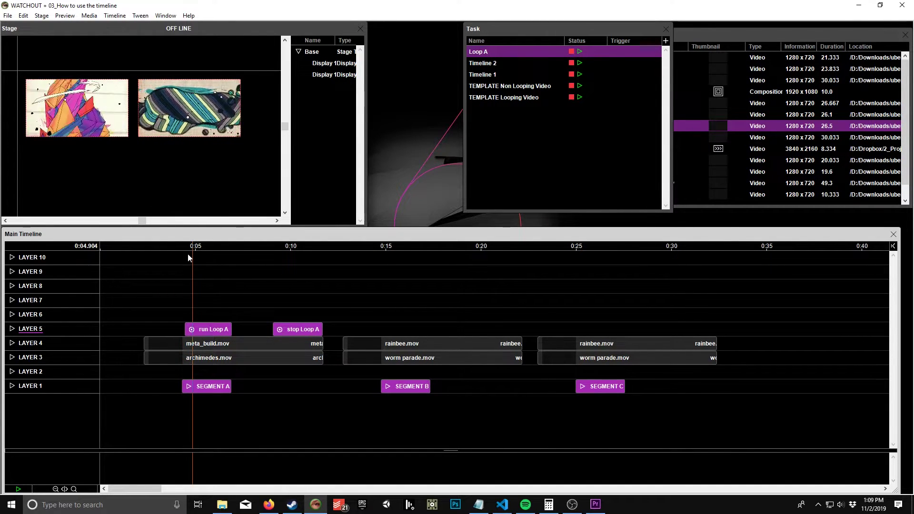
click(177, 245)
key(space)
key(space)
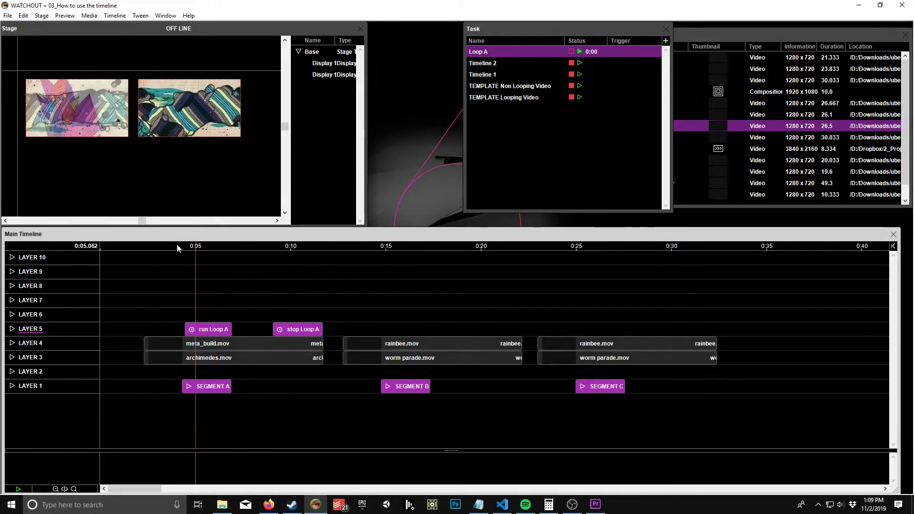